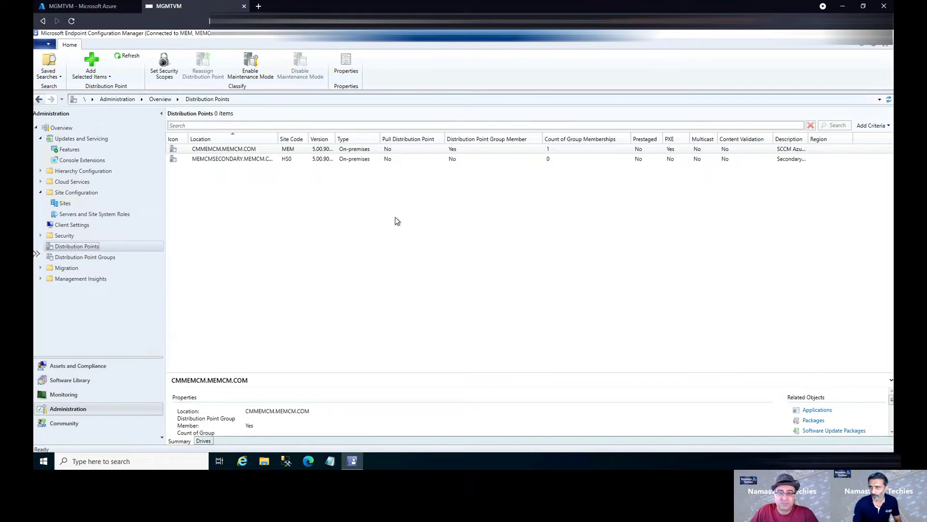
# Step: Add the Maintenance Mode column to the distribution points list
pyautogui.rightClick(867, 140)
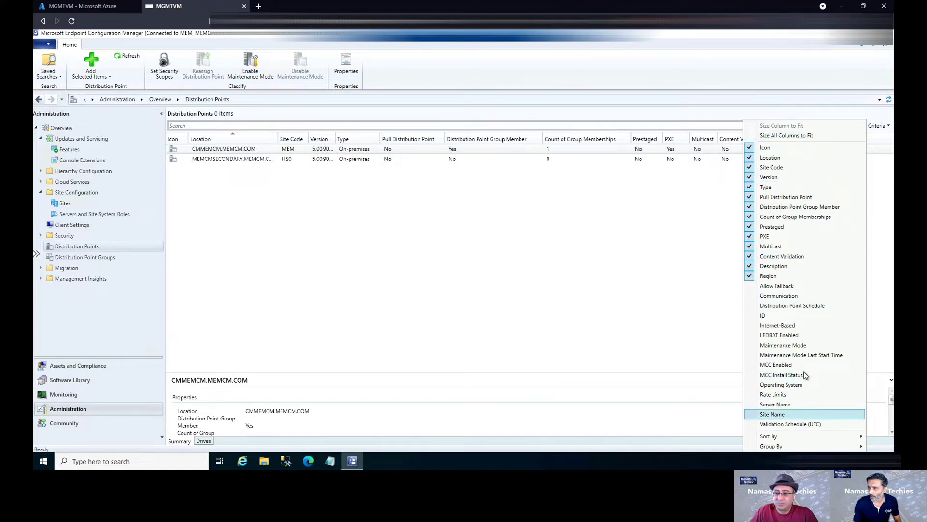
pyautogui.click(790, 346)
pyautogui.moveTo(795, 369); pyautogui.dragTo(813, 370)
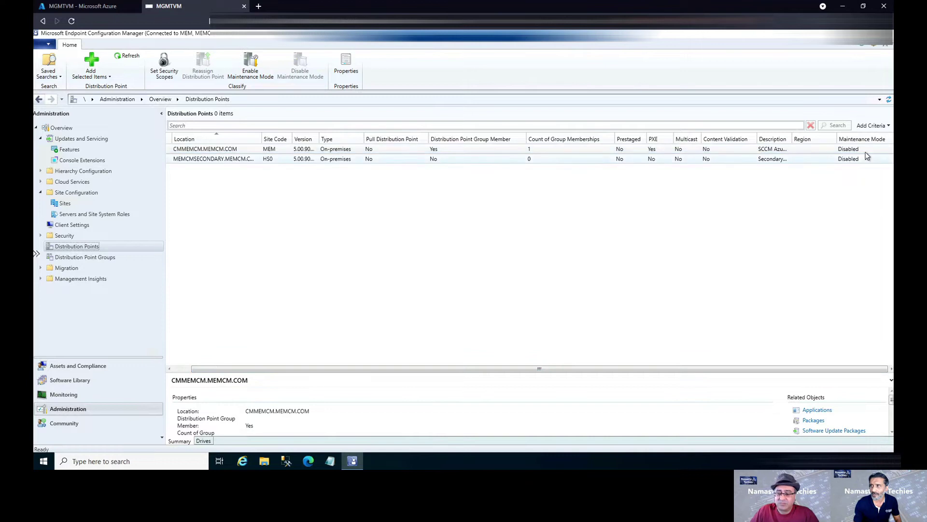
# Step: Enable maintenance mode on the MEMCMSECONDARY.MEMCM.COM distribution point and accept the confirmation
pyautogui.click(848, 149)
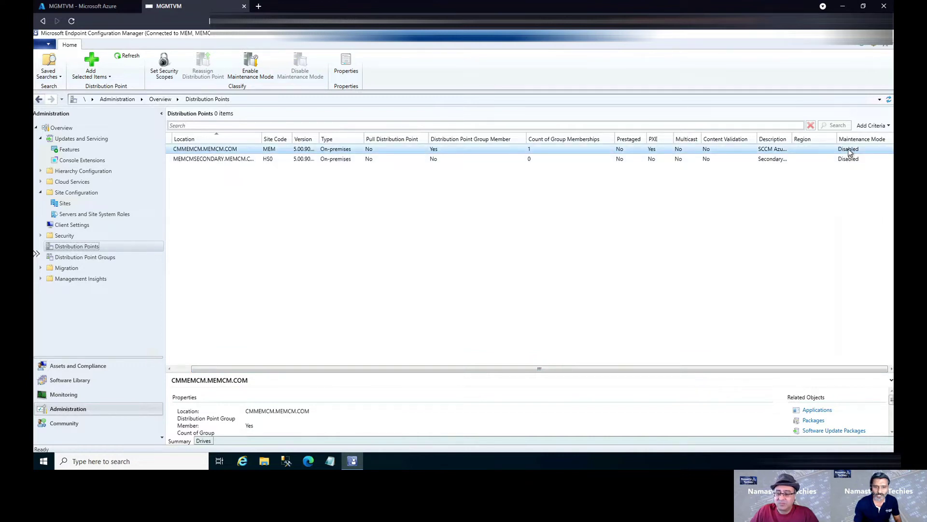
pyautogui.click(222, 160)
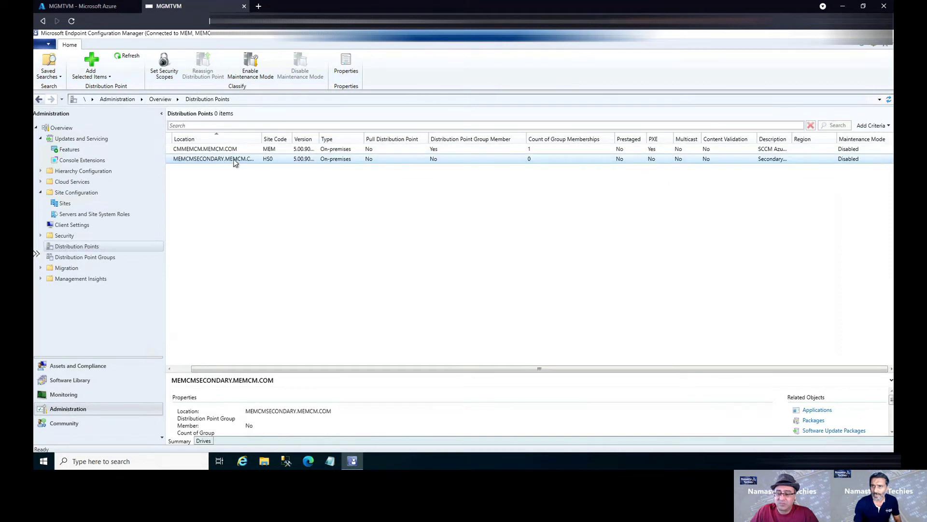
pyautogui.click(257, 73)
pyautogui.moveTo(432, 218); pyautogui.dragTo(402, 193)
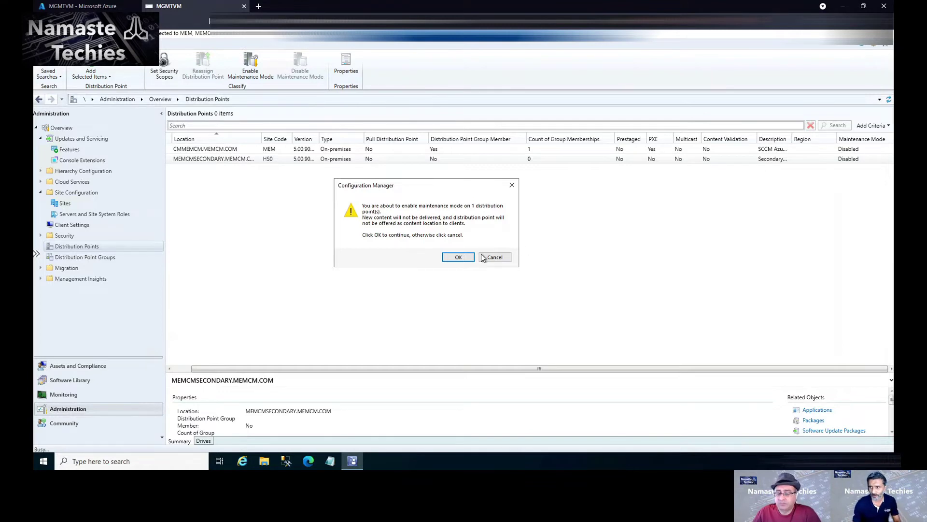
pyautogui.click(453, 258)
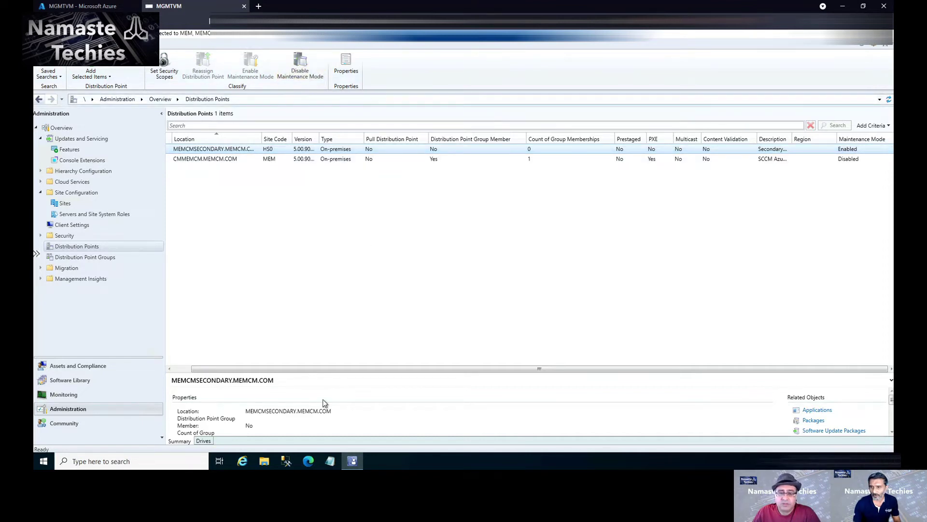
# Step: Open the Logs folder in the secondary server's network share \\MEMCMSecondary\SMS_HS0\
pyautogui.rightClick(45, 461)
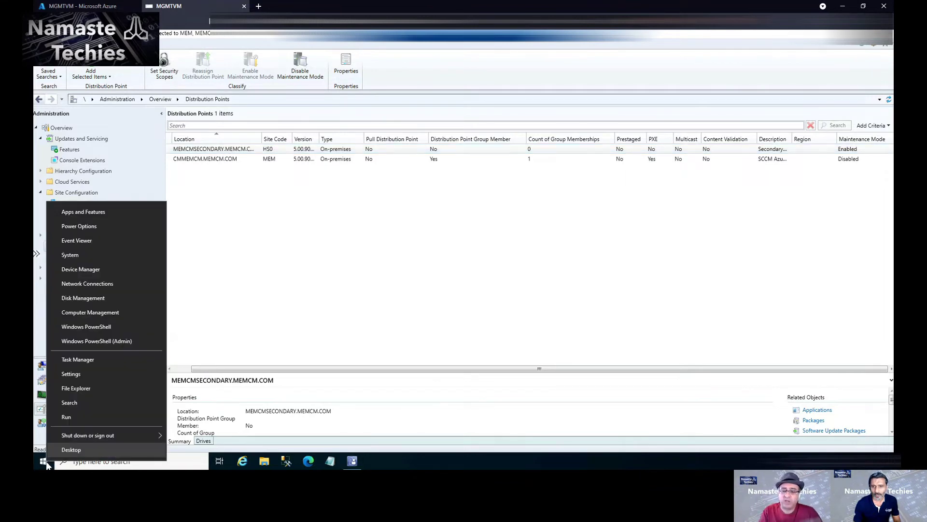
pyautogui.click(67, 416)
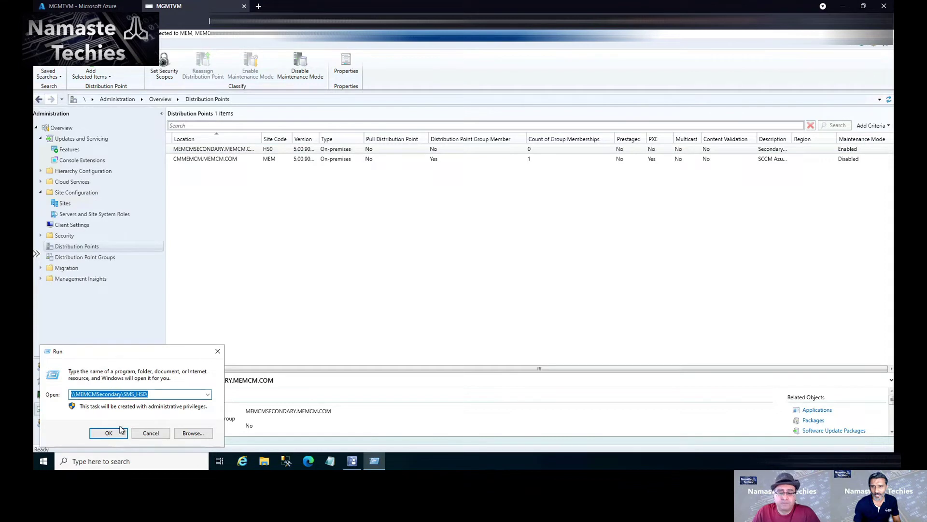
pyautogui.click(109, 433)
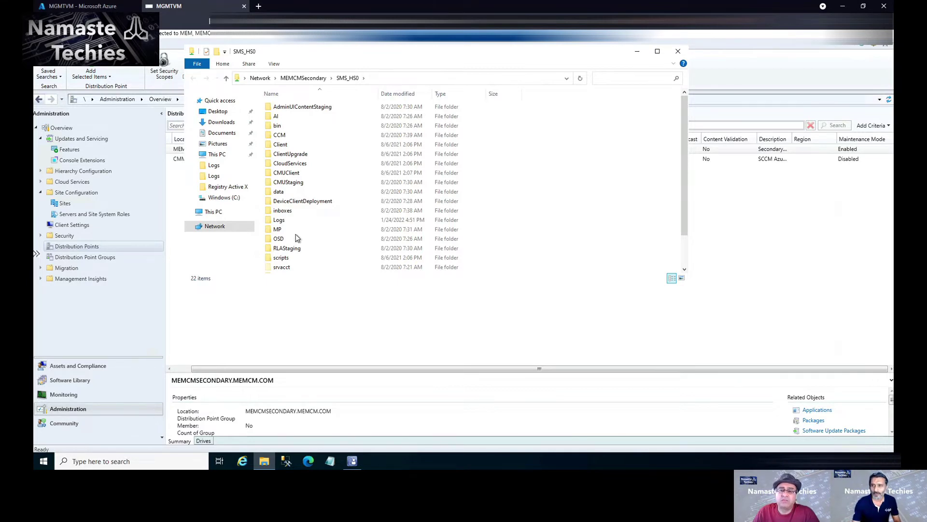
pyautogui.click(281, 222)
pyautogui.doubleClick(282, 222)
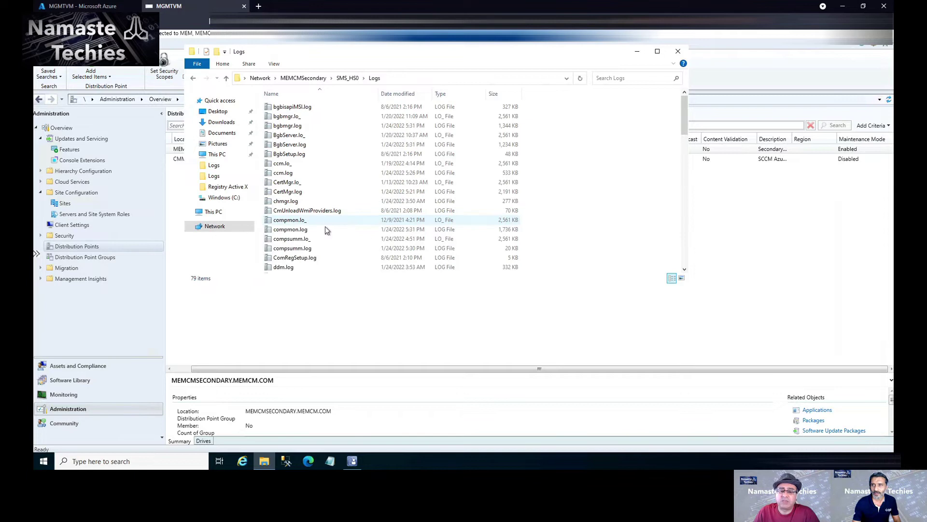
# Step: Find distmgr.log in the Logs folder and open it in the trace log tool
pyautogui.click(285, 155)
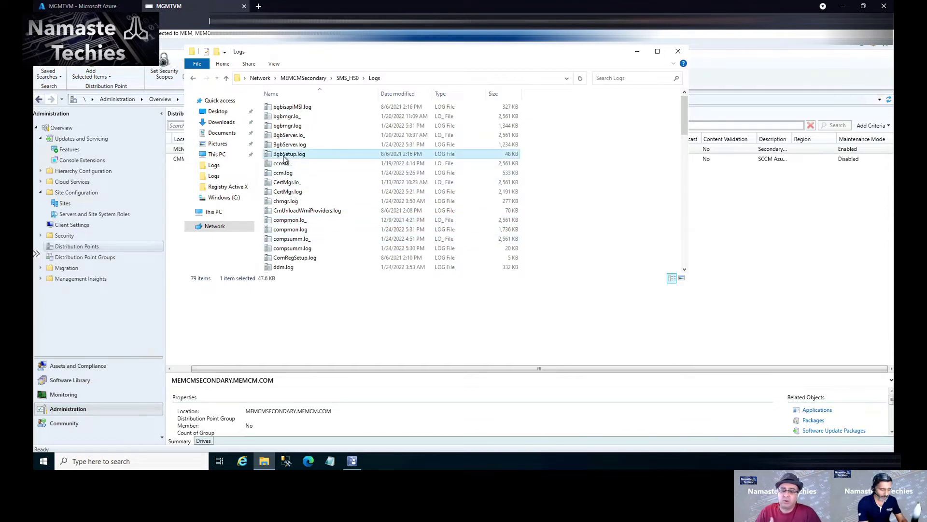
pyautogui.write('di')
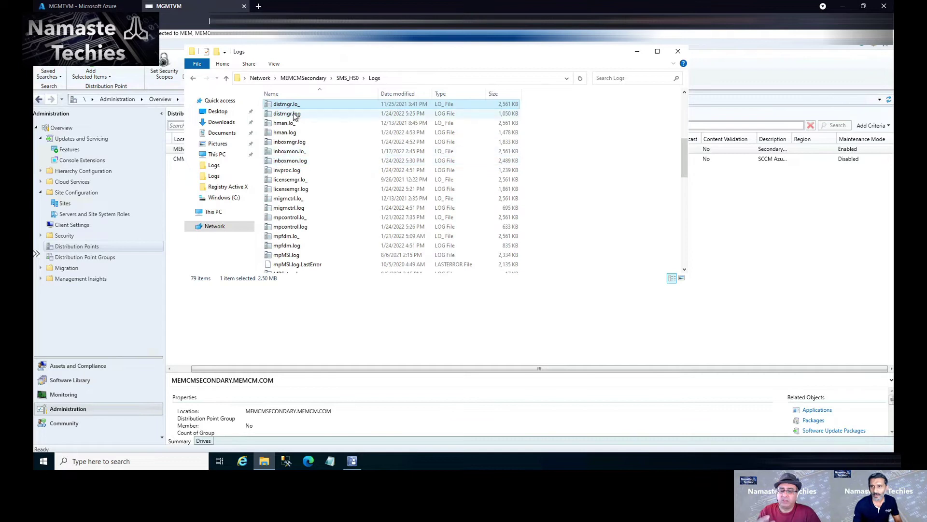
pyautogui.click(293, 112)
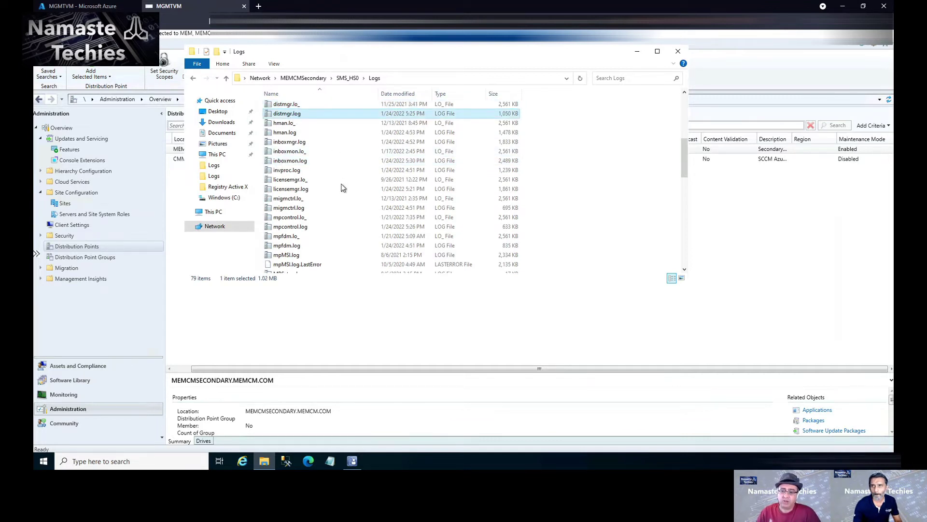
pyautogui.moveTo(332, 112); pyautogui.dragTo(349, 155)
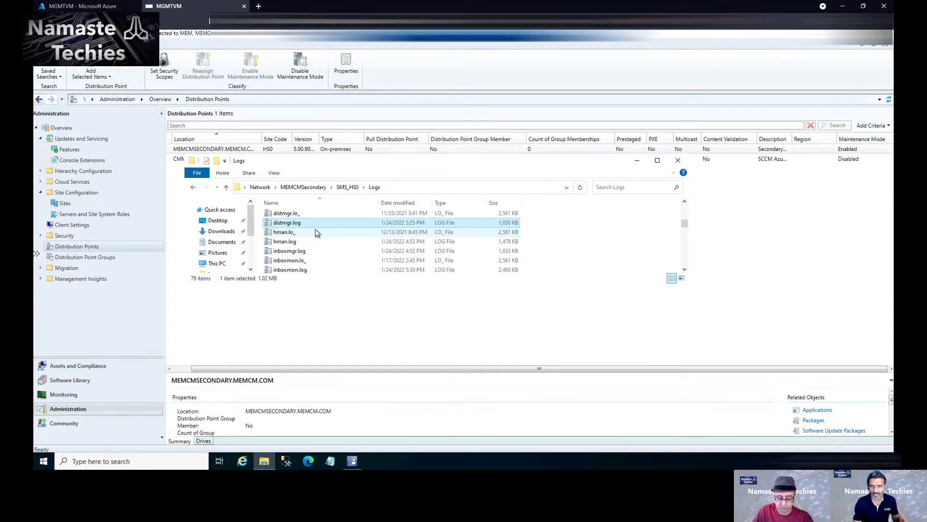
pyautogui.doubleClick(292, 223)
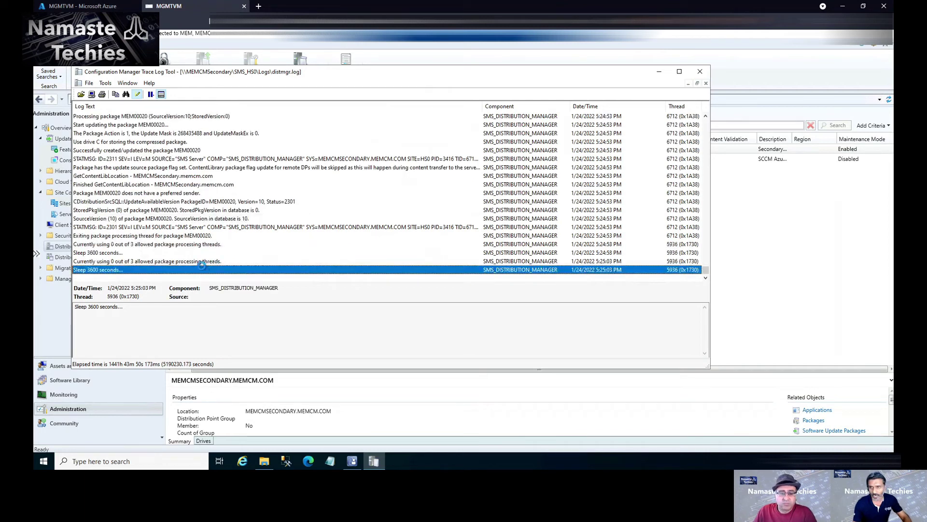
# Step: Search distmgr.log upward for "main" to find the maintenance mode entries, and minimize the log viewer
pyautogui.hotkey('ctrl', 'f')
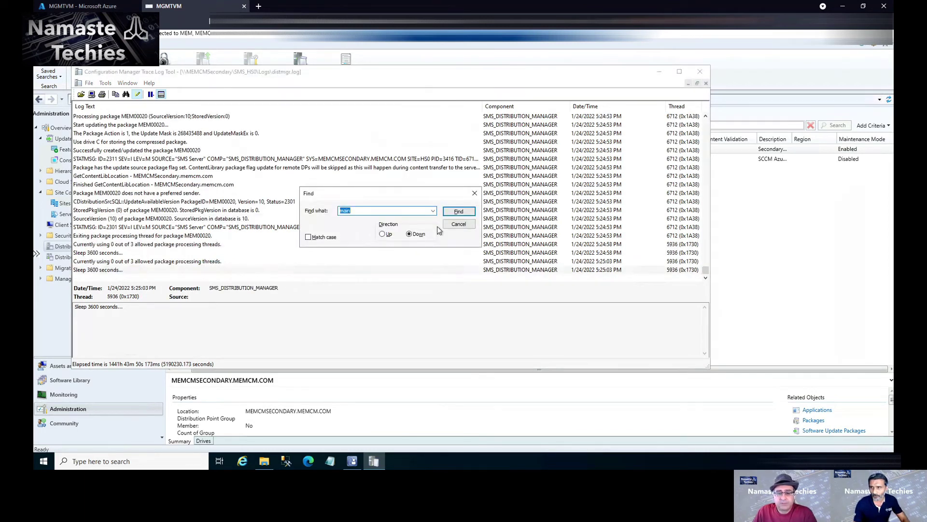
pyautogui.click(383, 234)
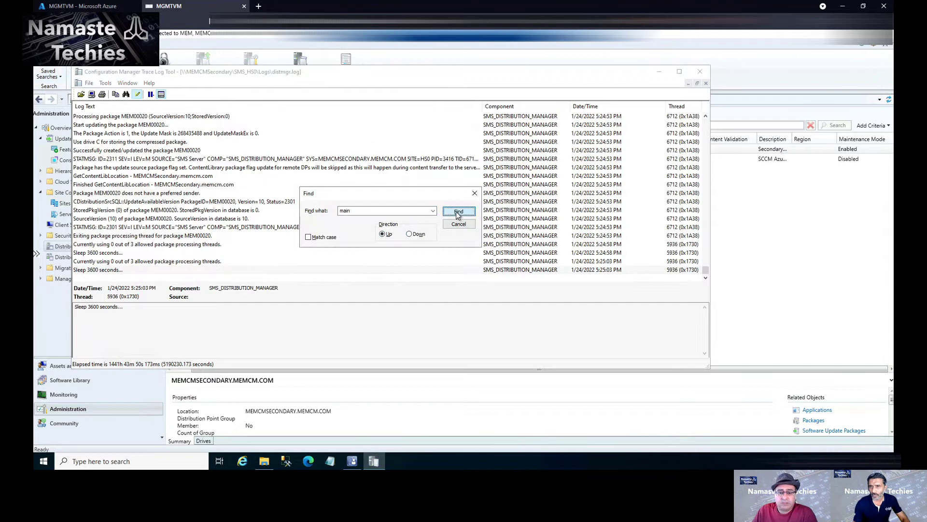
pyautogui.click(458, 212)
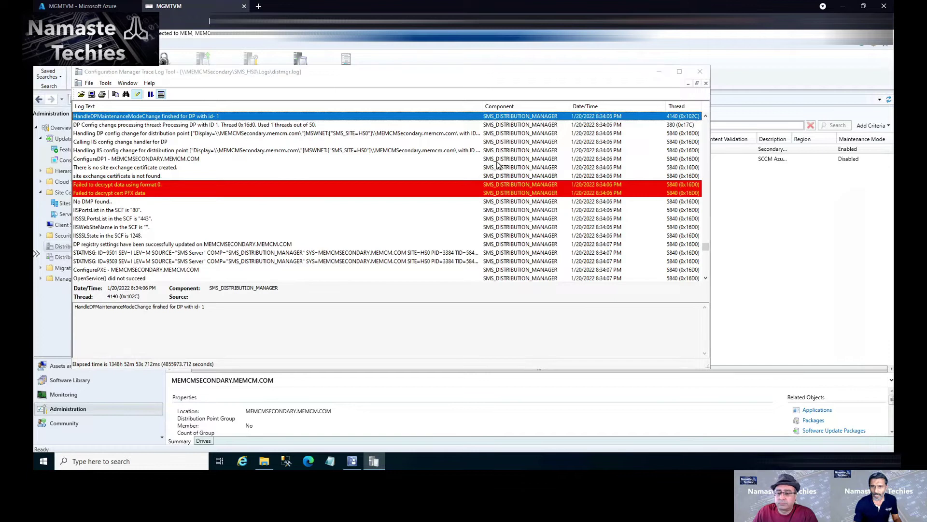
pyautogui.click(660, 72)
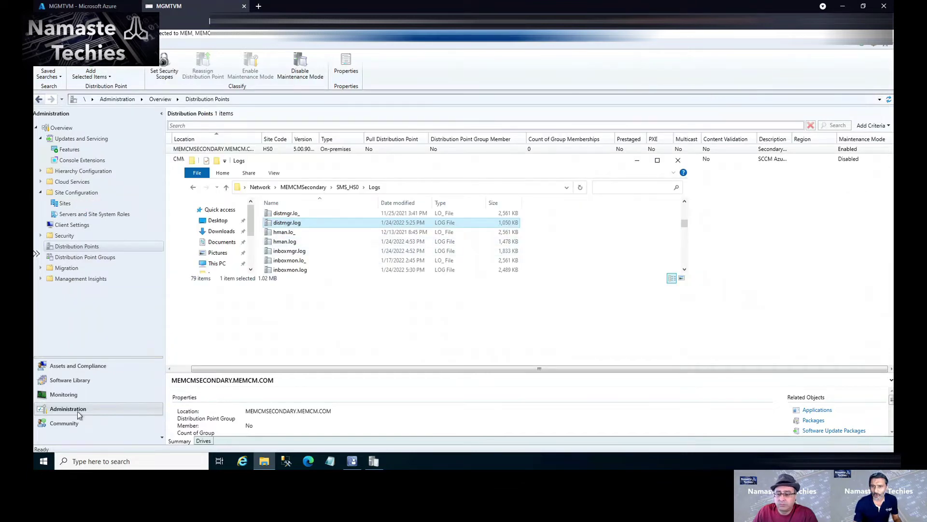
# Step: Show messages for the "All Audit Status Messages for a Specific User" query under System Status in the Monitoring workspace
pyautogui.click(74, 396)
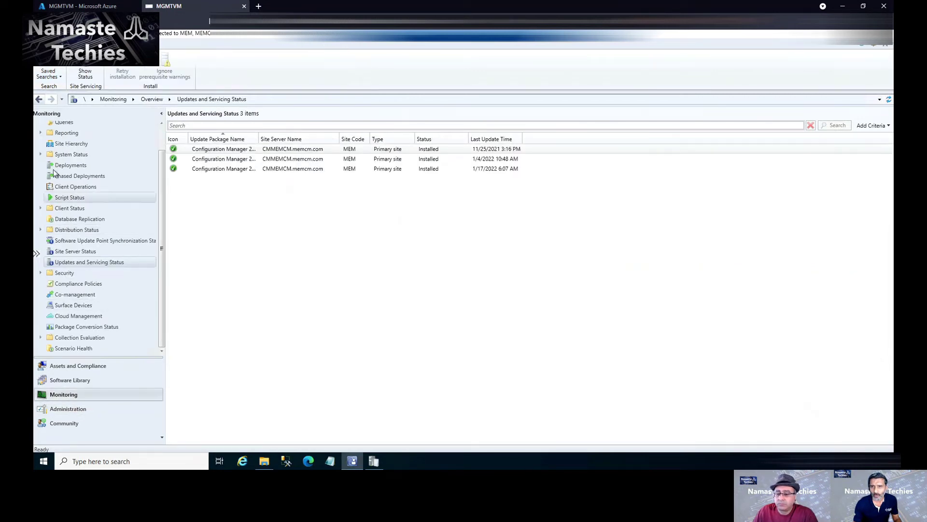
pyautogui.click(41, 154)
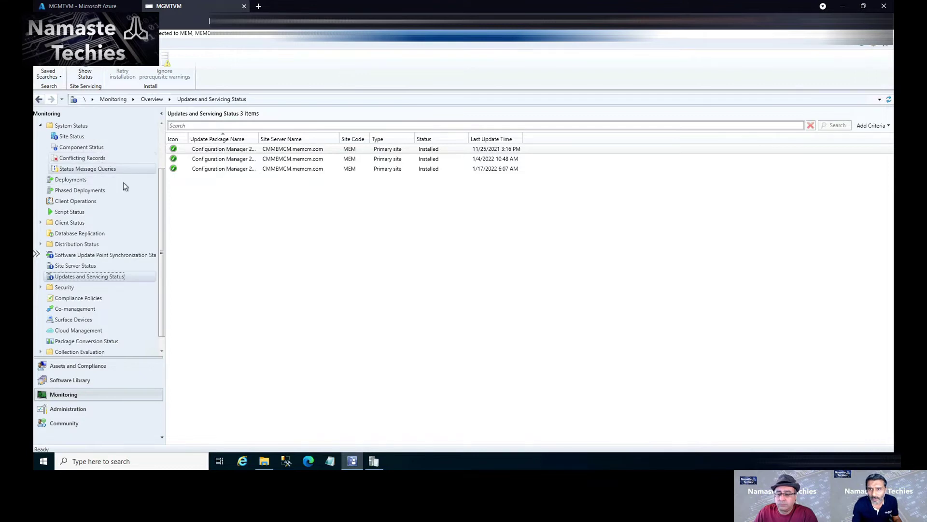
pyautogui.click(101, 170)
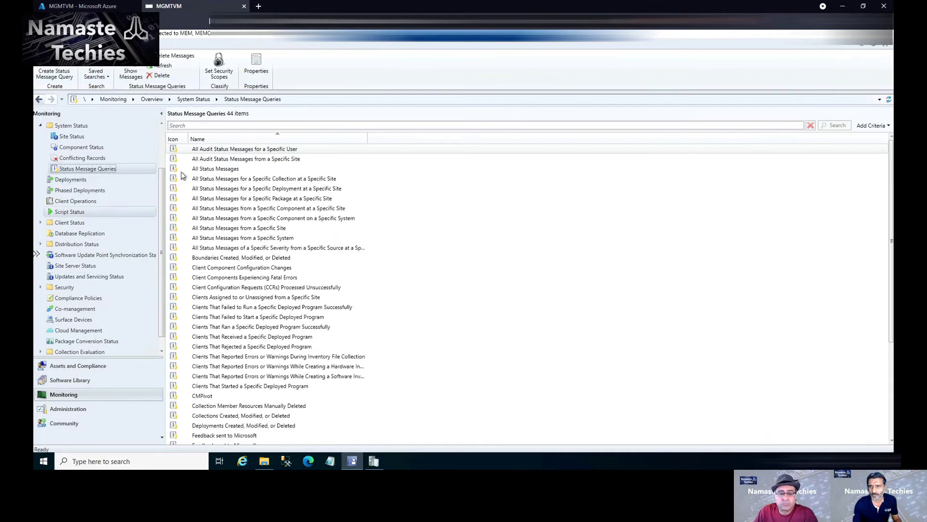
pyautogui.doubleClick(225, 151)
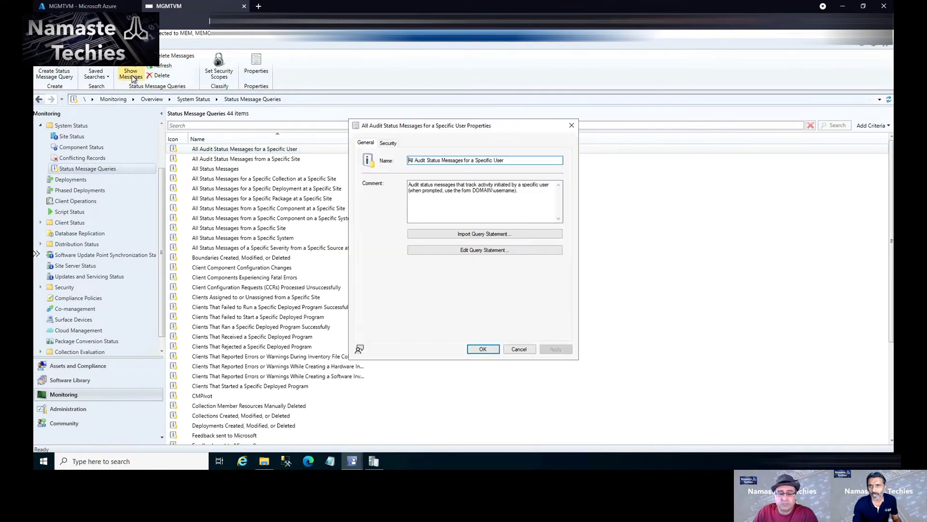
pyautogui.click(519, 349)
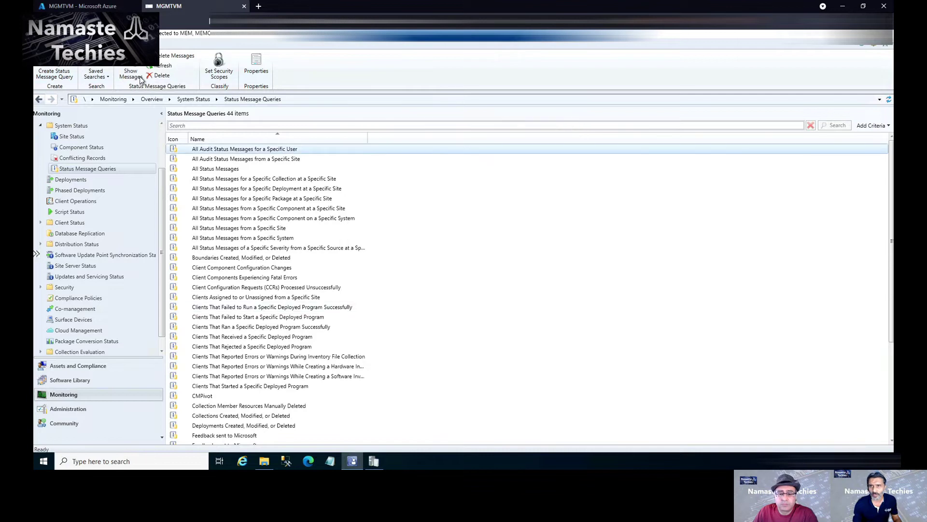
pyautogui.click(138, 76)
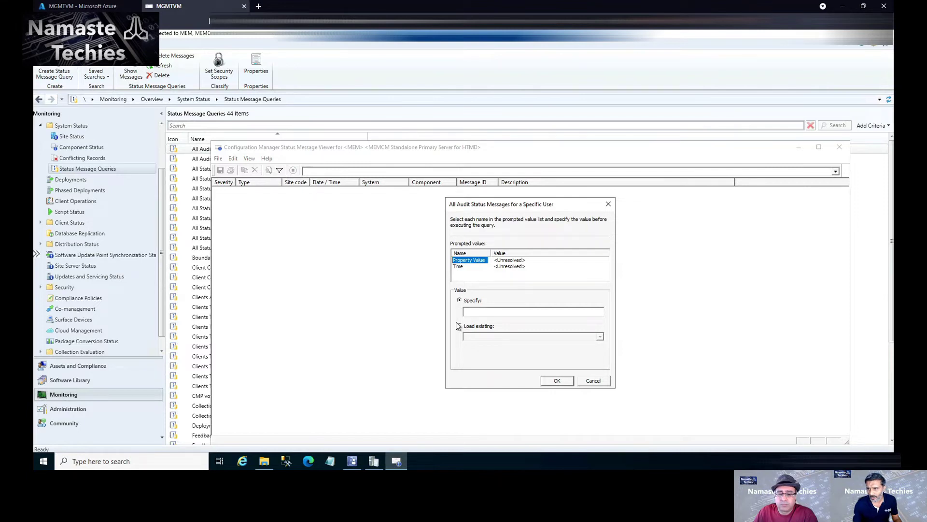
# Step: Load the existing values for the query's Property Value prompt and choose the administrator's MEMCM account
pyautogui.click(464, 329)
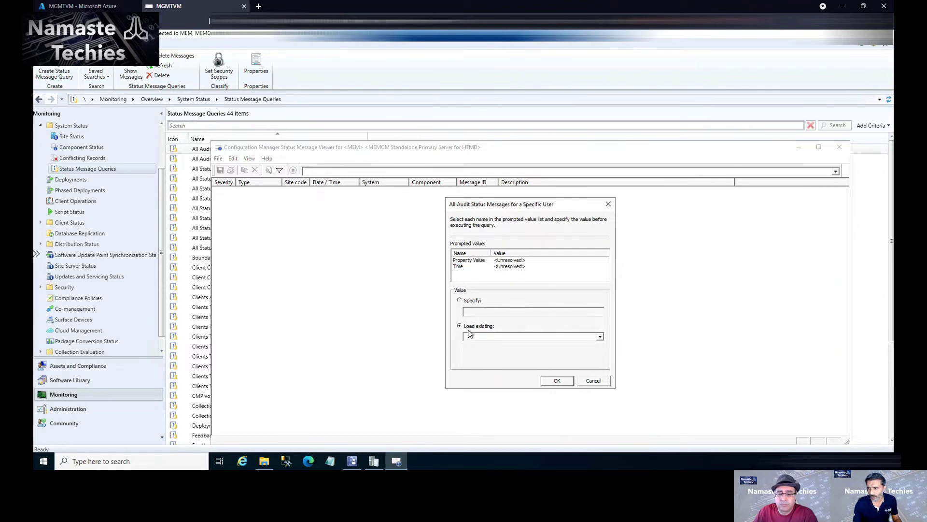
pyautogui.click(472, 335)
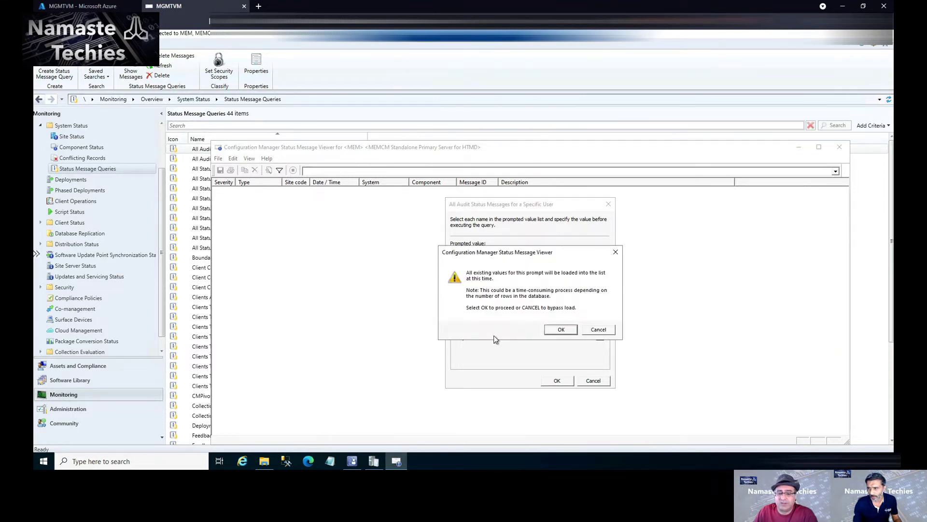
pyautogui.click(551, 331)
pyautogui.click(551, 333)
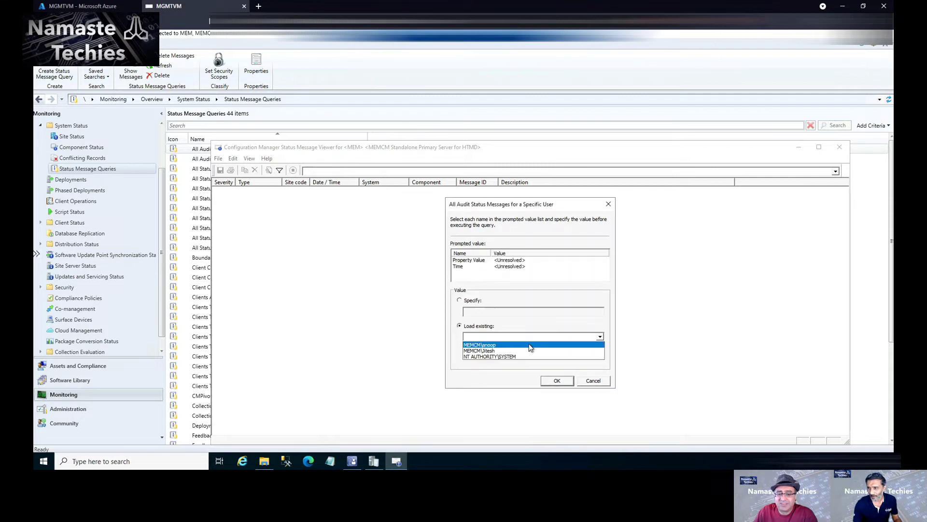
pyautogui.click(529, 343)
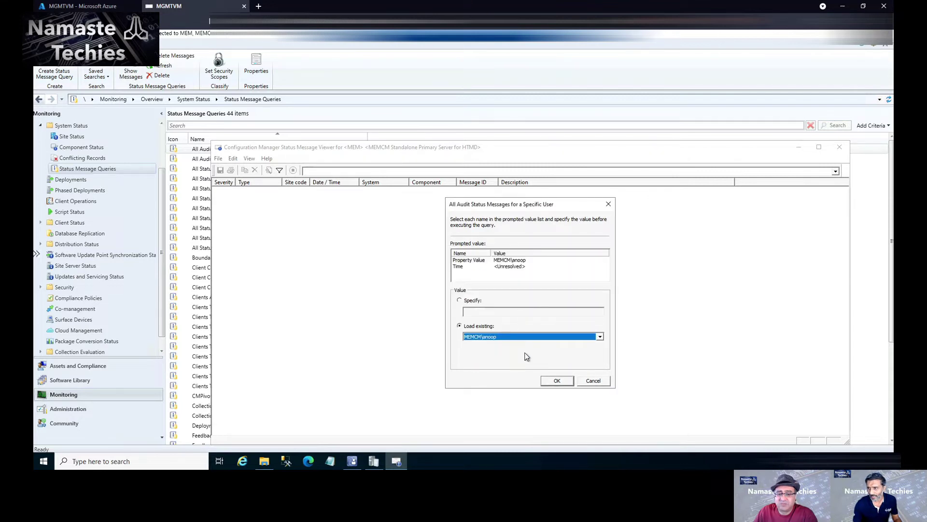
# Step: Set the Time prompt to 1 hour ago, run the audit query to review its messages, and close the viewer
pyautogui.click(462, 267)
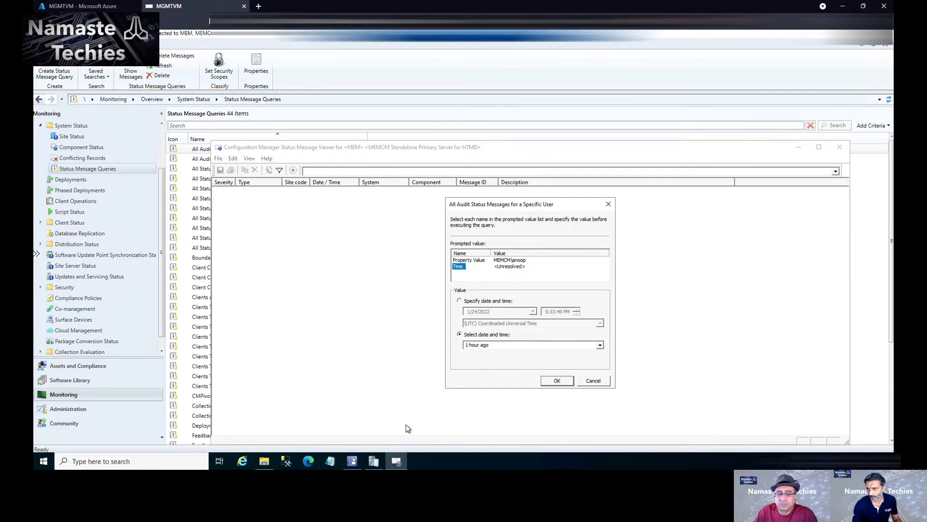
pyautogui.click(552, 383)
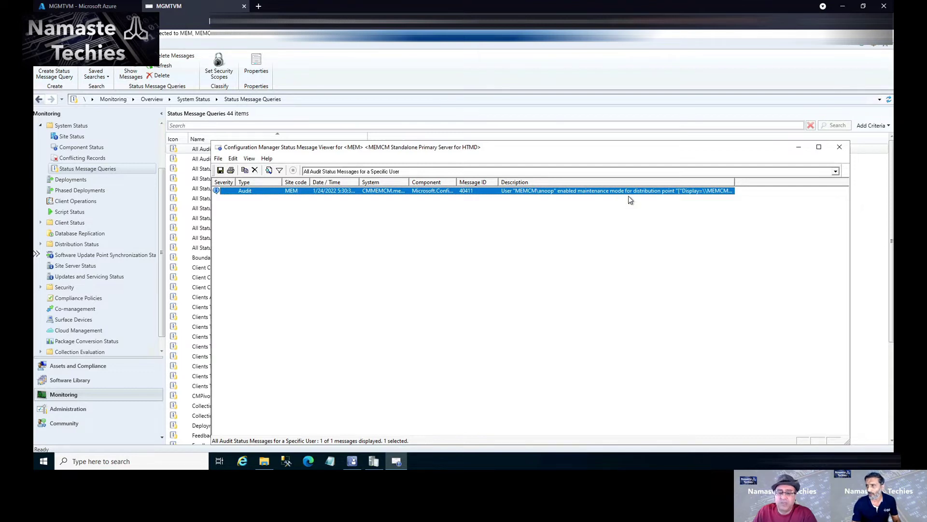
pyautogui.click(840, 147)
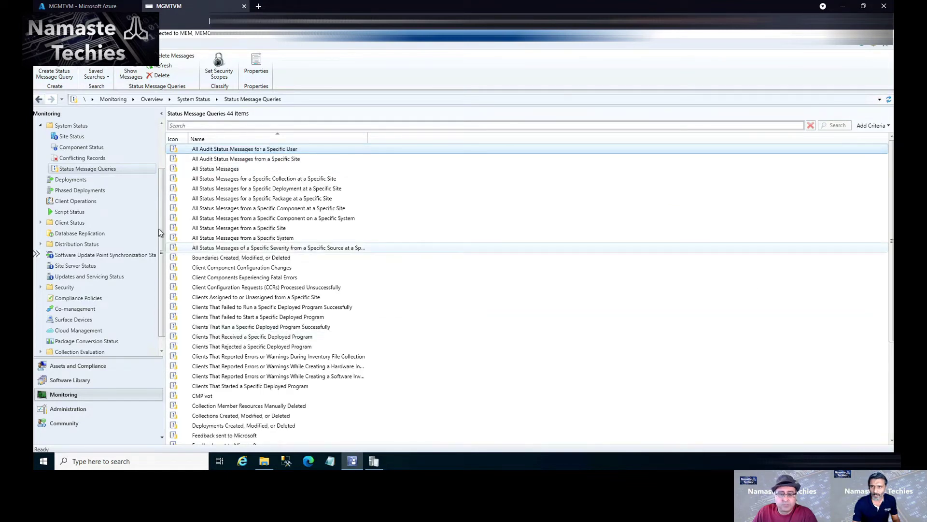
# Step: Return to the Administration workspace and open the Sites list under Site Configuration
pyautogui.scroll(2, 140, 290)
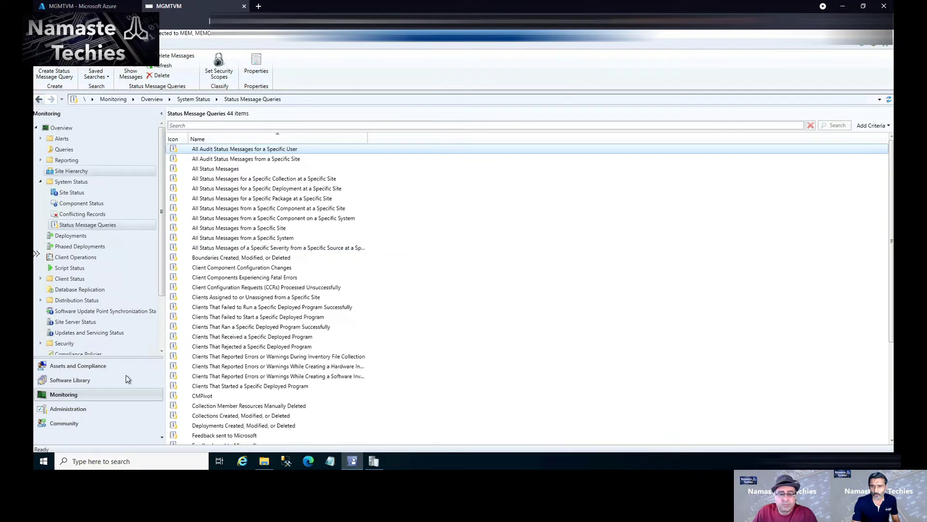
pyautogui.click(74, 411)
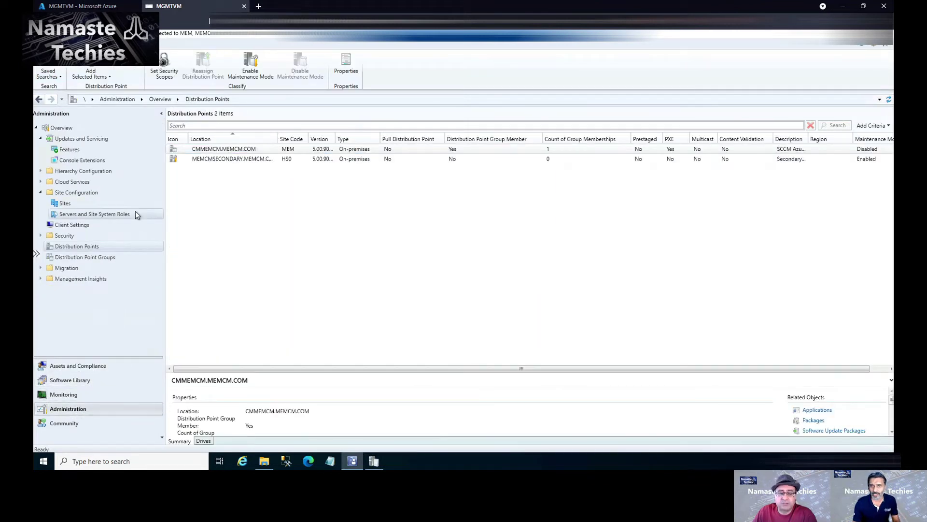
pyautogui.click(65, 204)
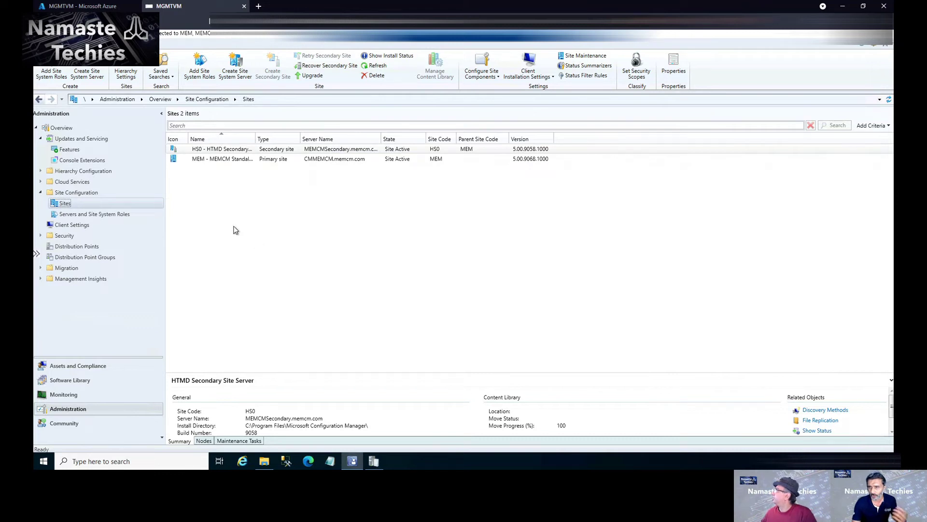
# Step: Open the properties of the MEM primary site and show its service windows
pyautogui.click(239, 159)
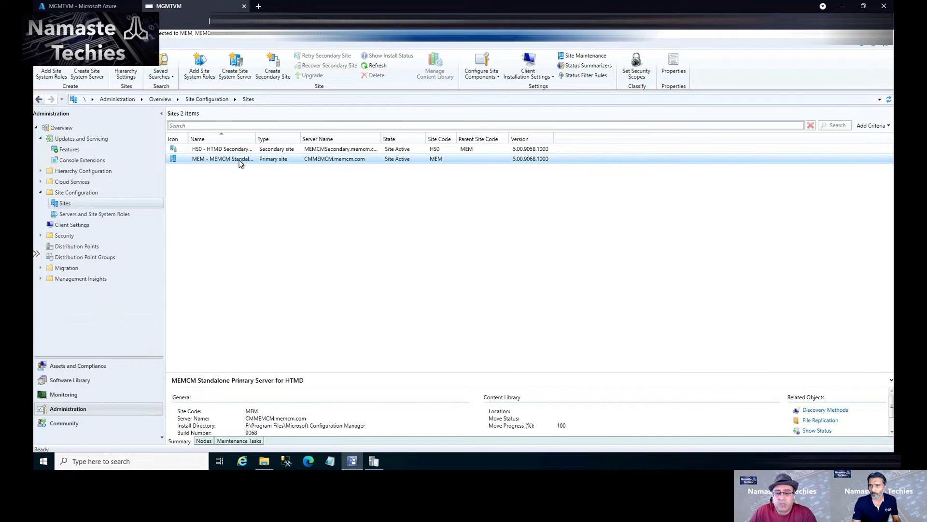
pyautogui.rightClick(239, 161)
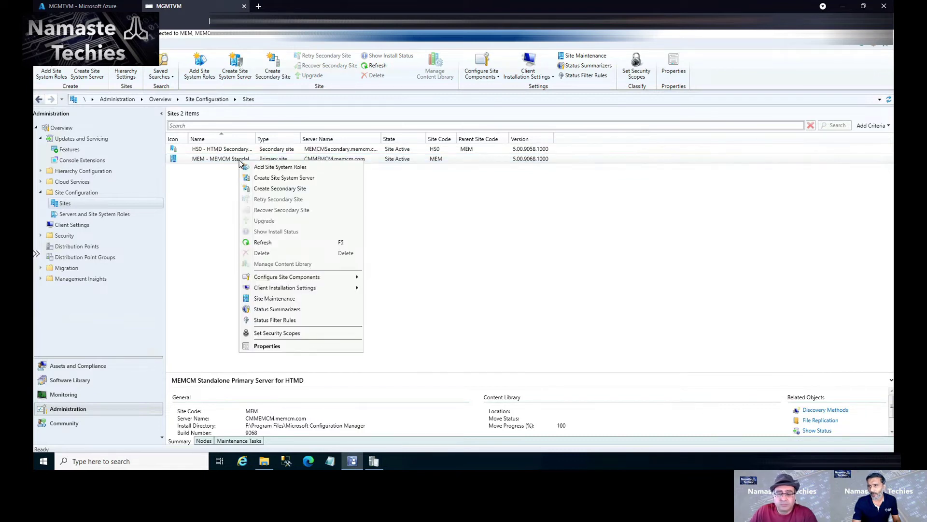
pyautogui.click(293, 346)
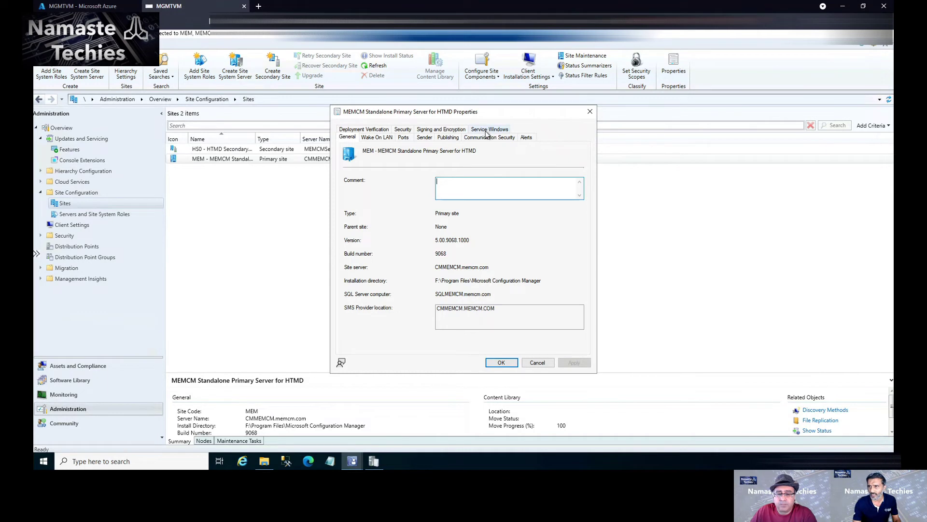
pyautogui.click(488, 130)
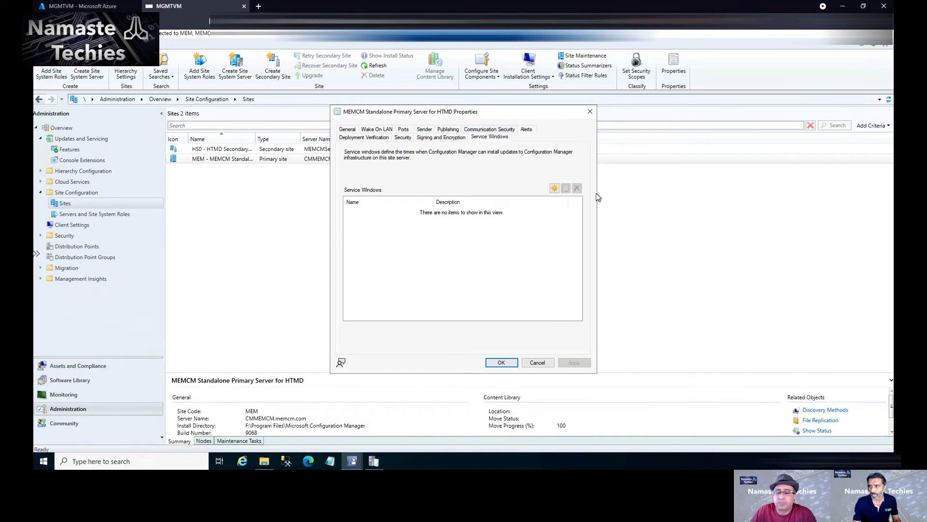
pyautogui.moveTo(525, 112); pyautogui.dragTo(467, 91)
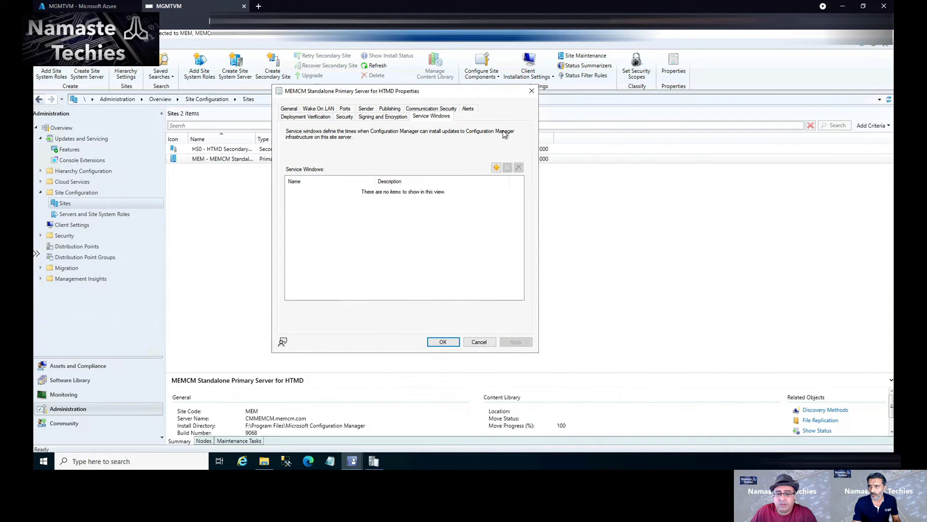
# Step: Draft a service window schedule named Weekend for the primary site, discard it, and close the site properties
pyautogui.click(496, 168)
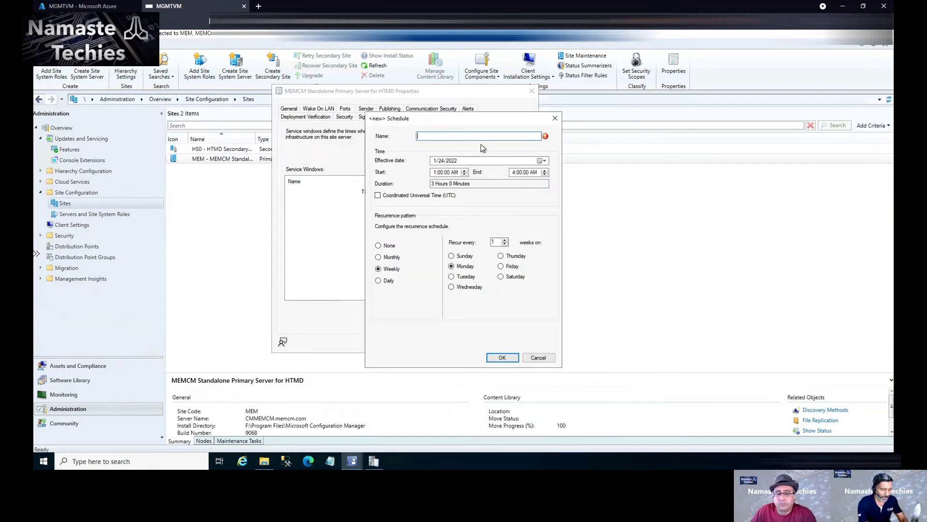
pyautogui.write('Weekend')
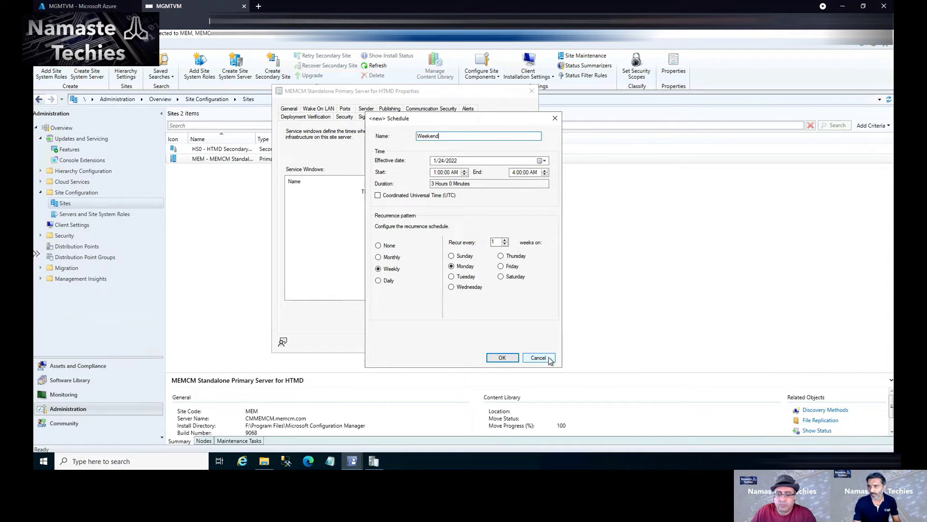
pyautogui.click(546, 358)
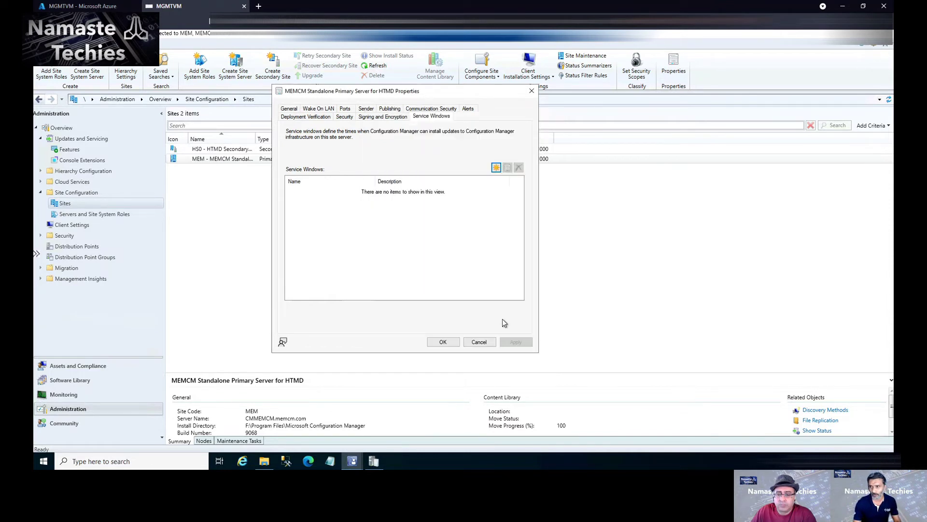
pyautogui.click(483, 344)
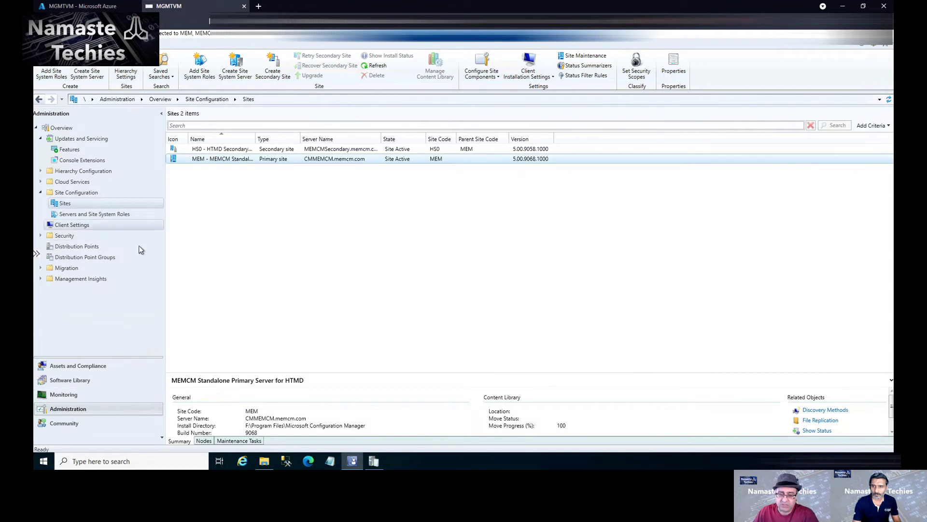
# Step: Show the MEM primary site's maintenance tasks, enlarging the details area and widening the task Name column
pyautogui.click(277, 370)
pyautogui.click(216, 159)
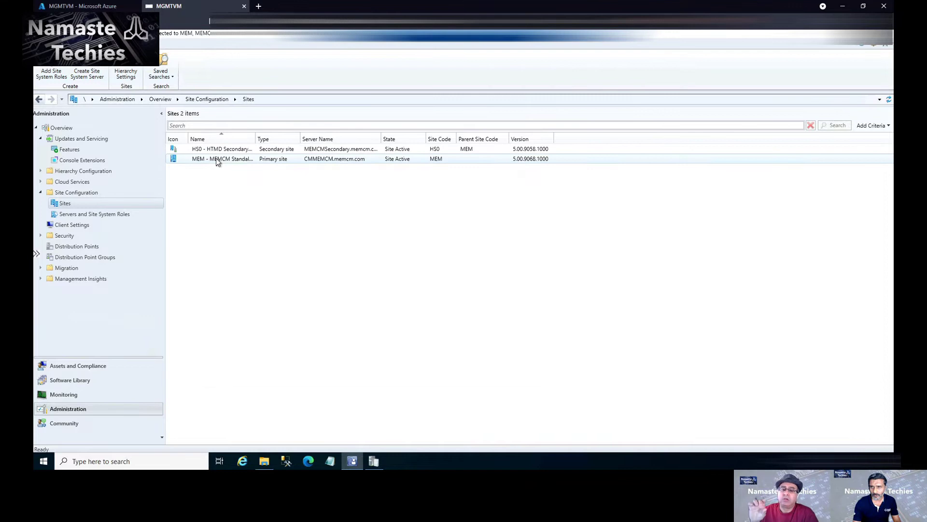
pyautogui.moveTo(282, 372); pyautogui.dragTo(298, 227)
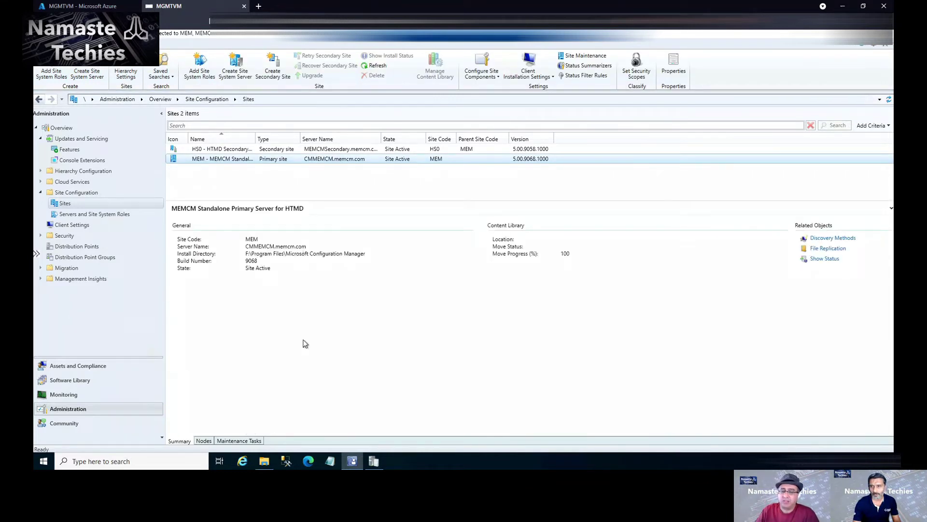
pyautogui.click(244, 441)
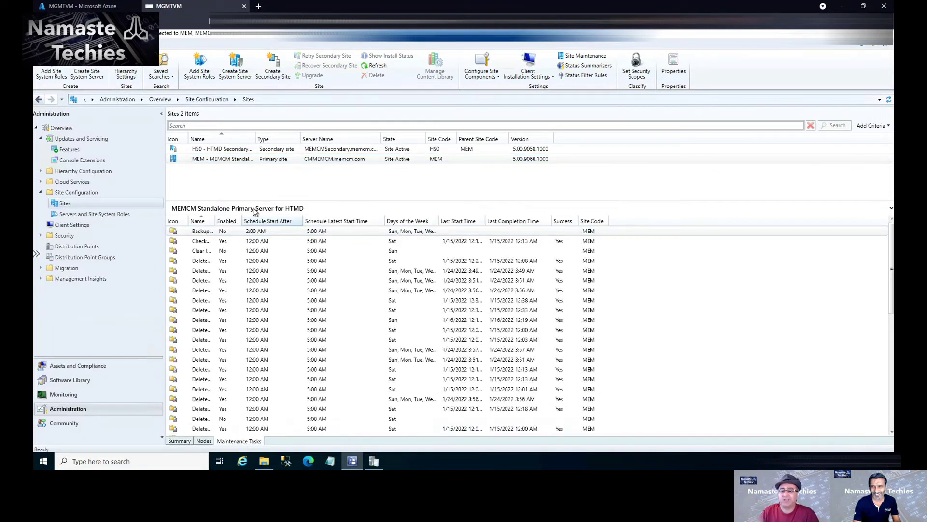
pyautogui.moveTo(260, 200); pyautogui.dragTo(262, 179)
pyautogui.moveTo(217, 198); pyautogui.dragTo(313, 198)
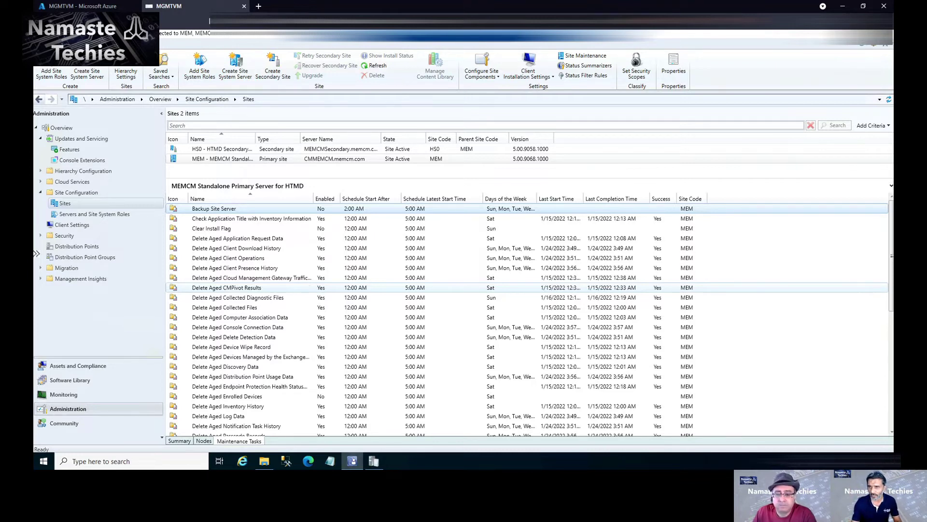
# Step: Compare the HS0 secondary site's maintenance tasks with those of the MEM primary site
pyautogui.click(236, 150)
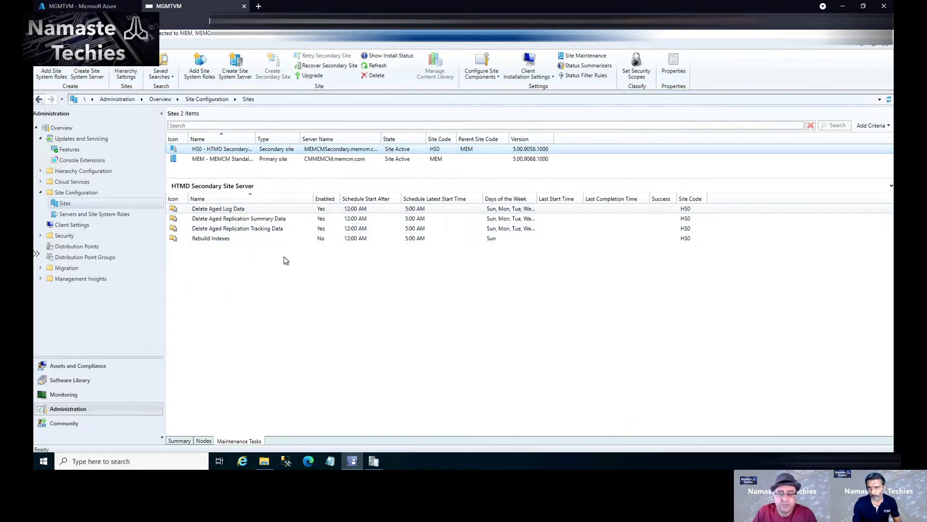
pyautogui.click(242, 160)
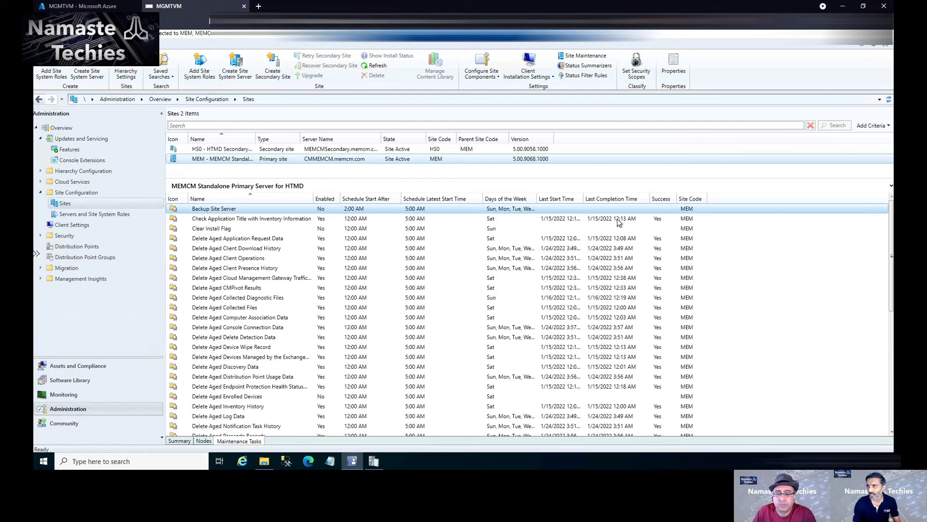
pyautogui.click(534, 207)
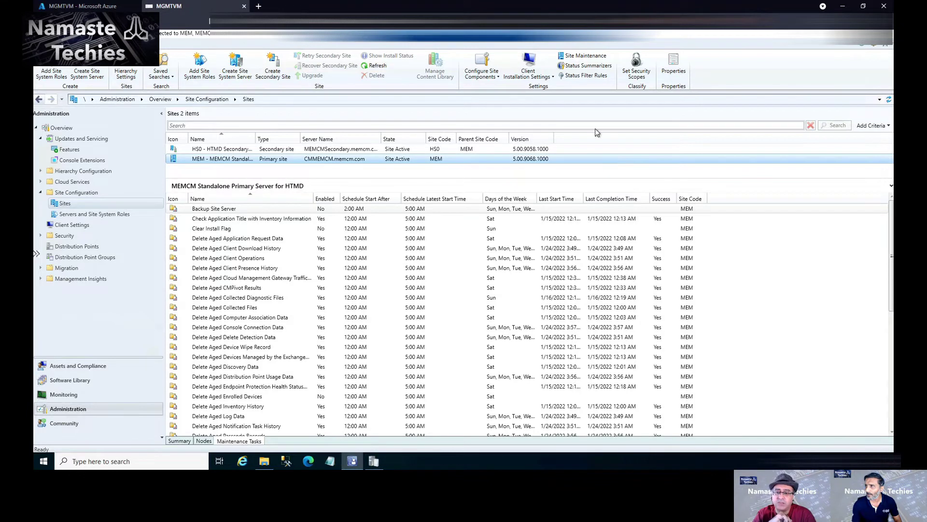
# Step: Review the primary site's Site Maintenance list and the Backup Site Server task properties, and close both without changes
pyautogui.click(588, 57)
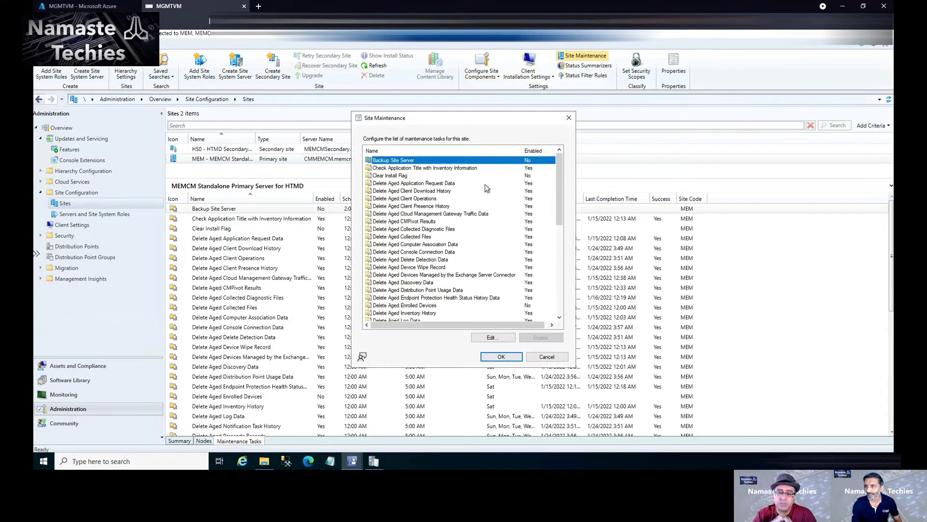
pyautogui.moveTo(561, 187); pyautogui.dragTo(558, 297)
pyautogui.moveTo(561, 238); pyautogui.dragTo(584, 161)
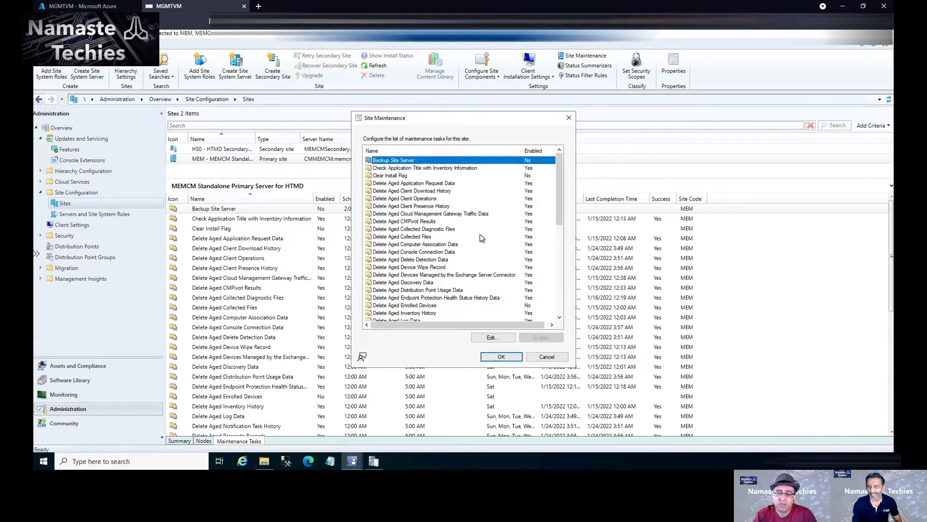
pyautogui.click(489, 339)
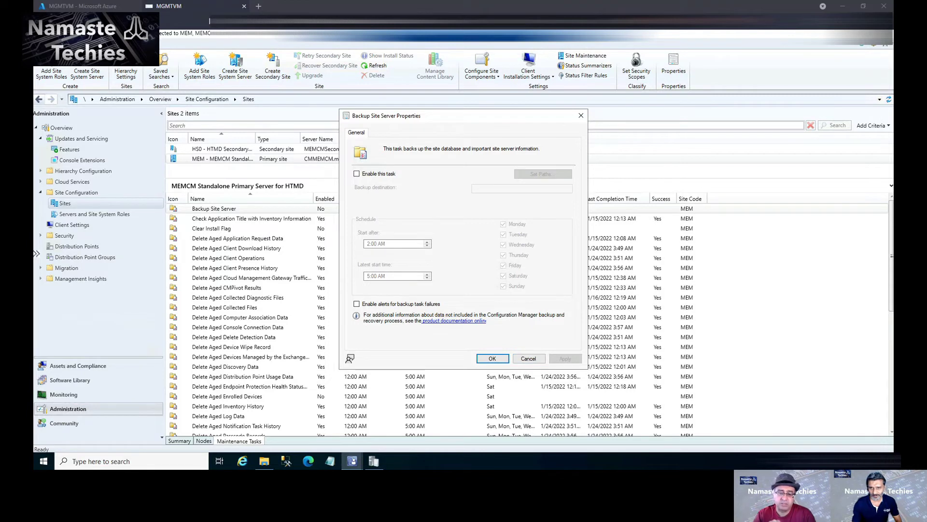
pyautogui.click(581, 115)
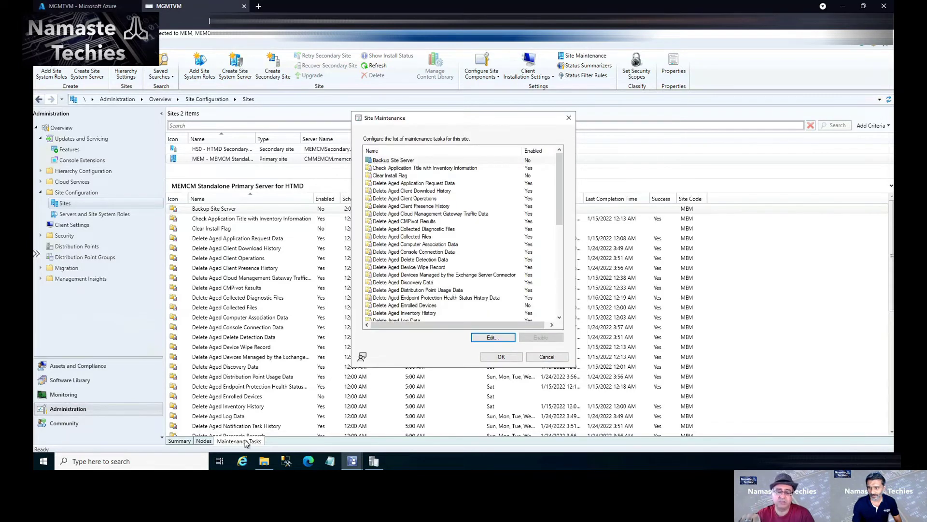
pyautogui.click(547, 357)
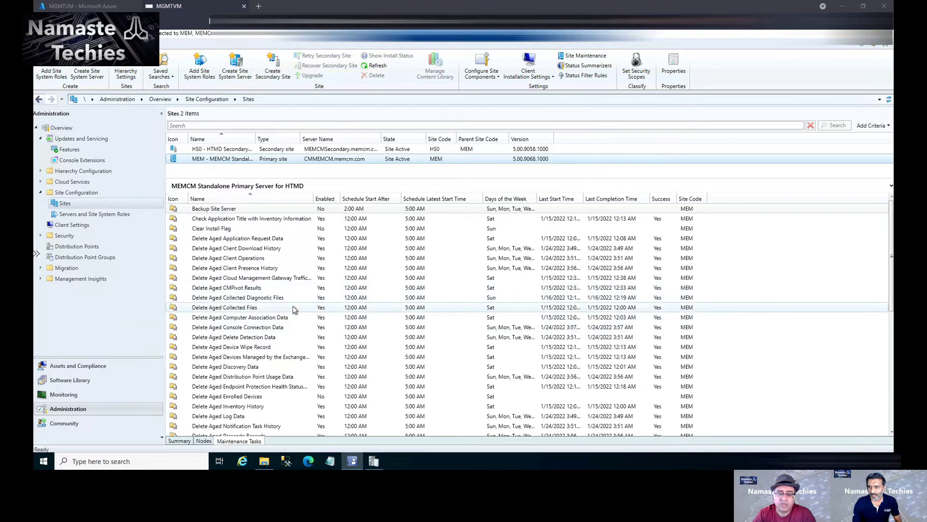
# Step: Try enabling the Backup Site Server task, inspect its backup path options, and discard the changes
pyautogui.scroll(-4, 297, 309)
pyautogui.scroll(-4, 297, 314)
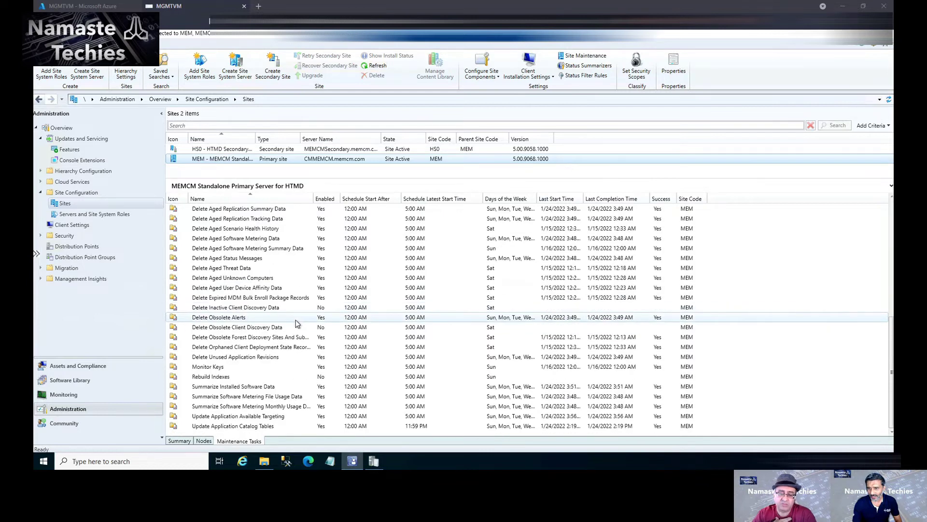
pyautogui.scroll(10, 271, 343)
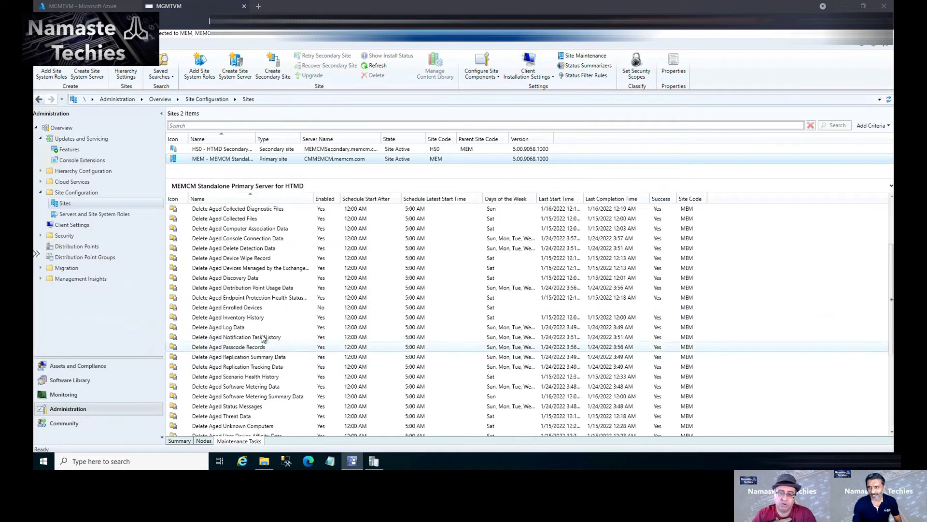
pyautogui.doubleClick(220, 209)
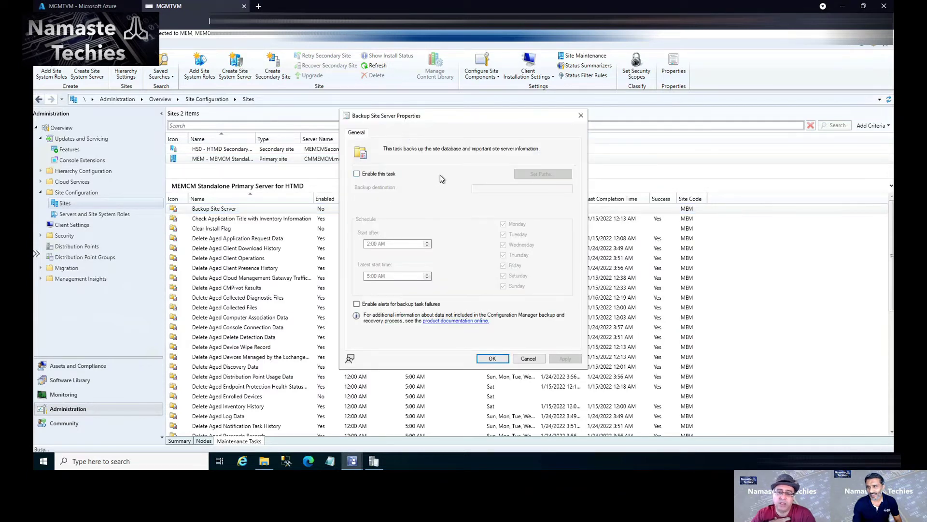
pyautogui.click(387, 175)
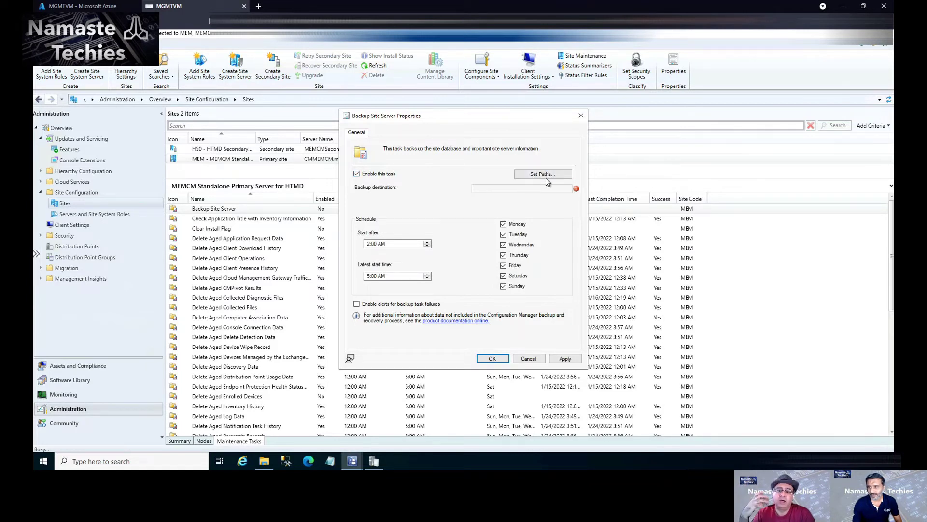
pyautogui.click(541, 174)
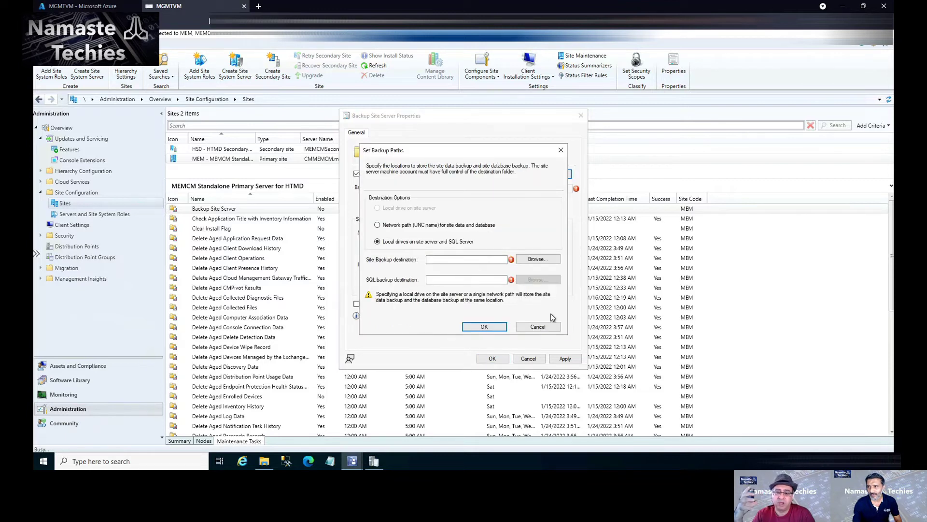
pyautogui.click(549, 329)
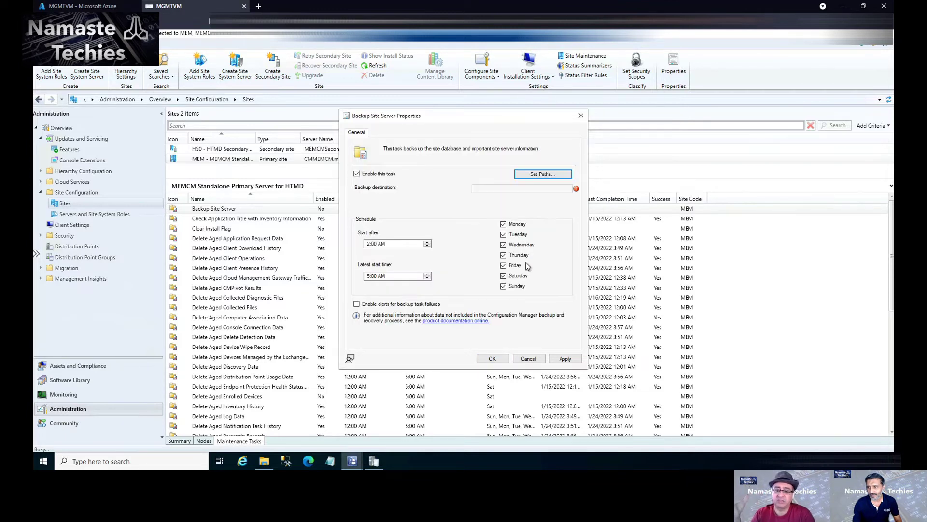
pyautogui.click(529, 359)
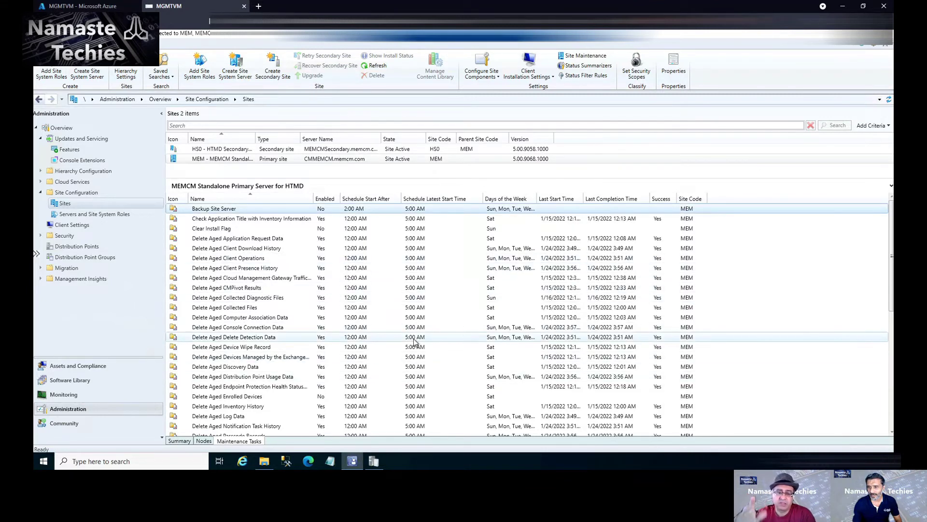
# Step: Examine the names, schedules and last run times in the primary site's maintenance task list, including Delete Obsolete Client Discovery Data
pyautogui.scroll(-4, 414, 348)
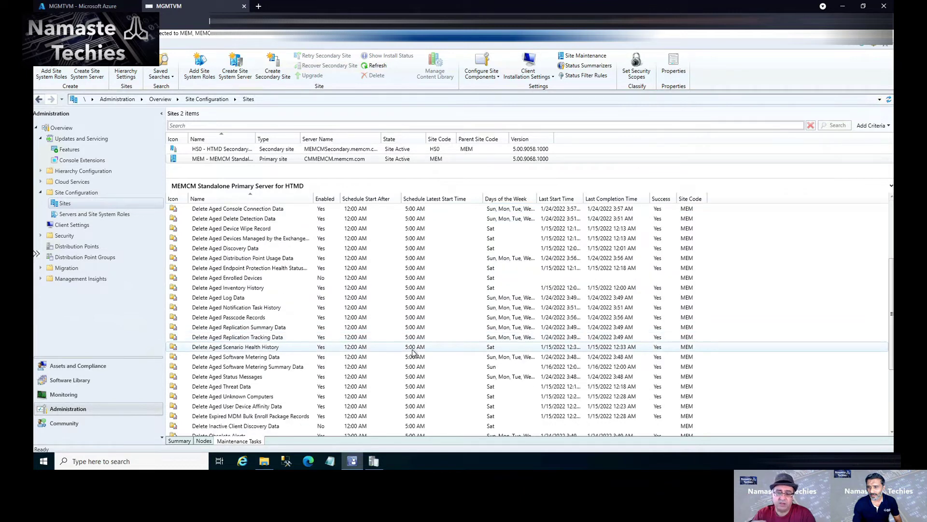
pyautogui.scroll(-2, 414, 351)
pyautogui.click(286, 387)
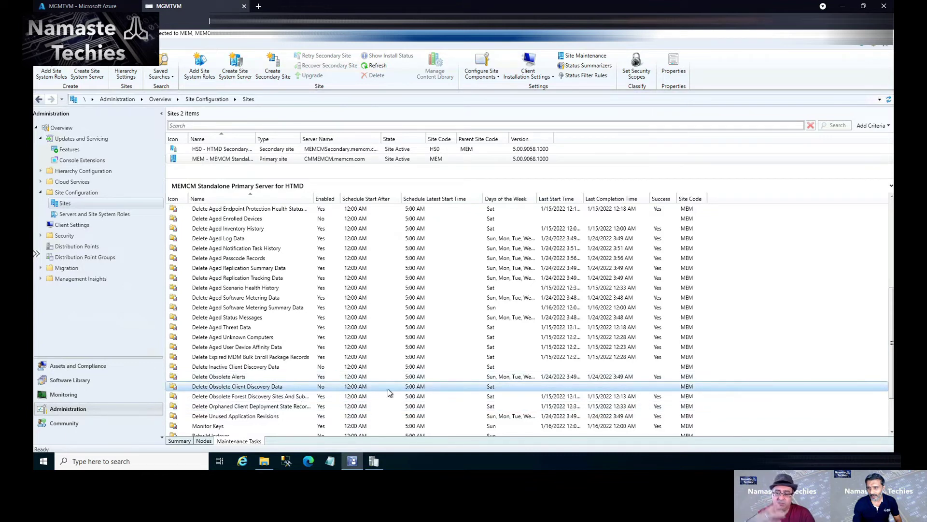
pyautogui.scroll(-2, 407, 387)
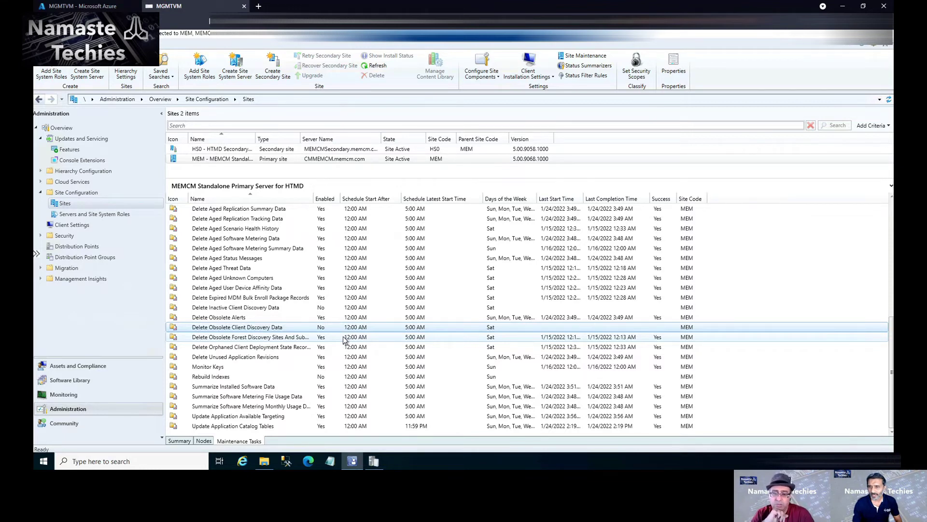
pyautogui.scroll(7, 344, 340)
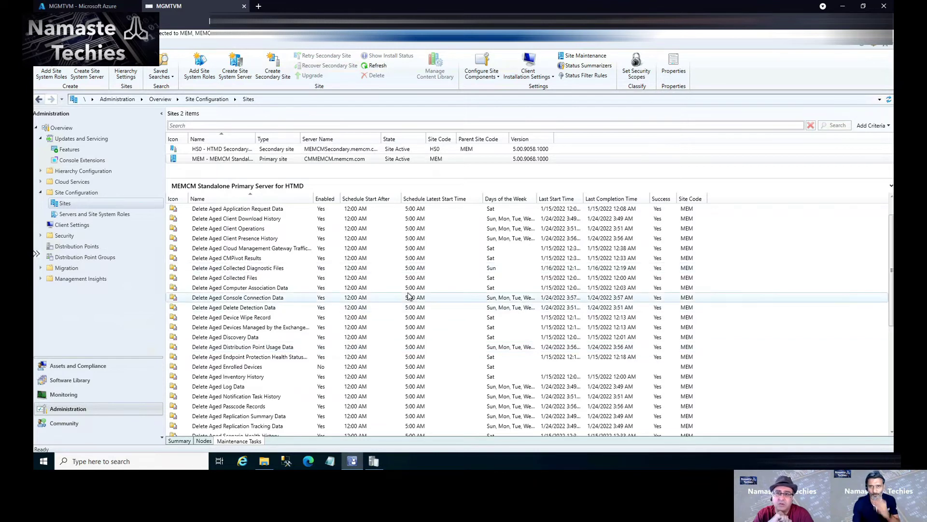
pyautogui.scroll(1, 694, 300)
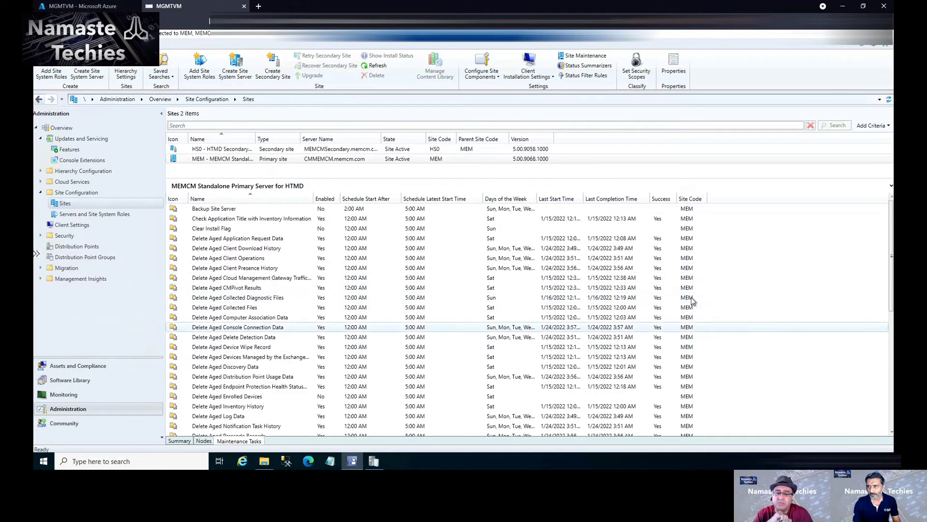
pyautogui.click(224, 211)
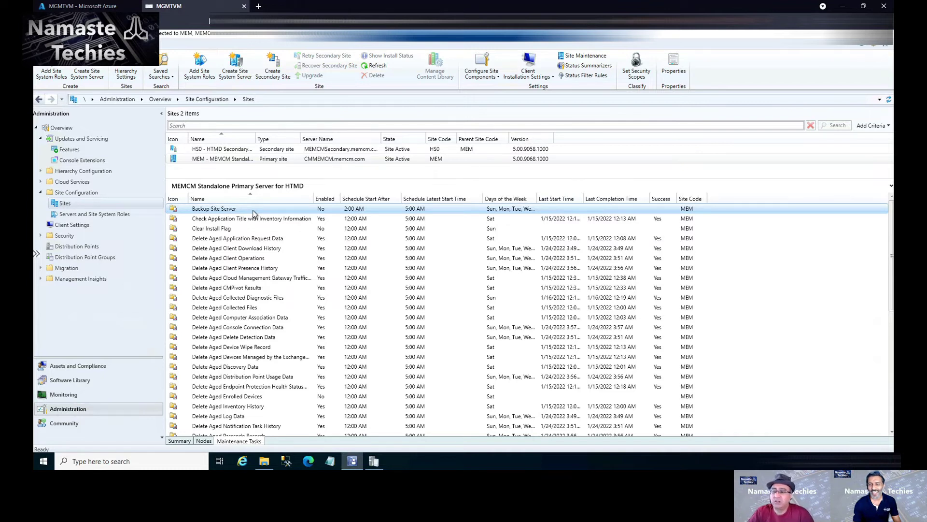
# Step: In Assets and Compliance, open the maintenance windows assigned to the HTMD Collection device collection from its properties
pyautogui.click(97, 366)
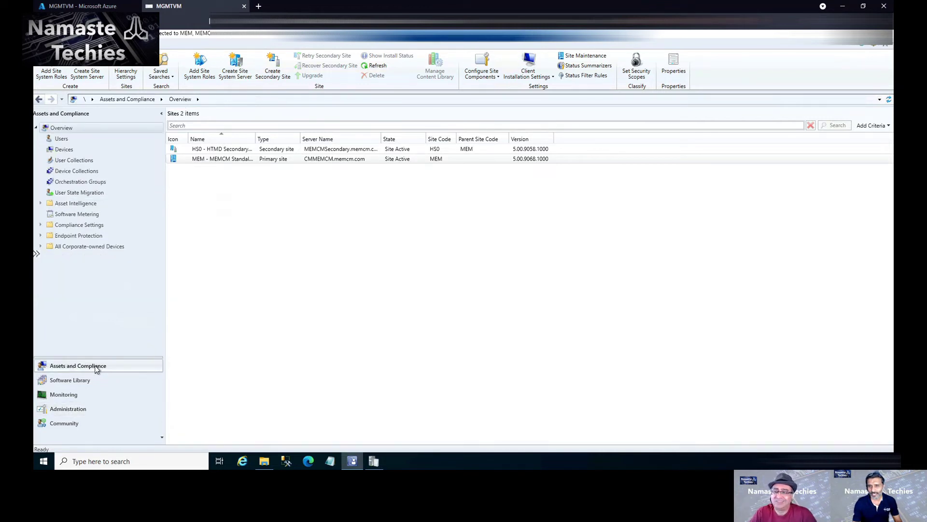
pyautogui.click(87, 175)
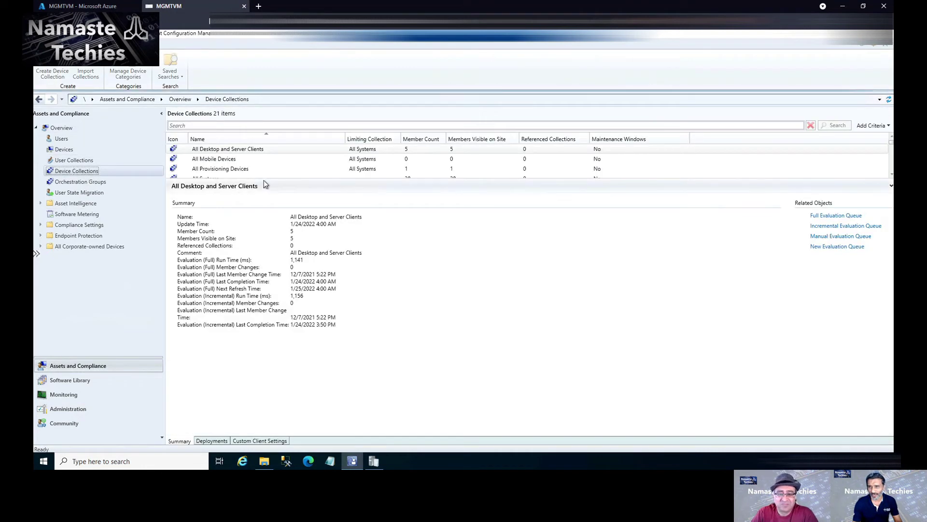
pyautogui.moveTo(268, 178); pyautogui.dragTo(268, 250)
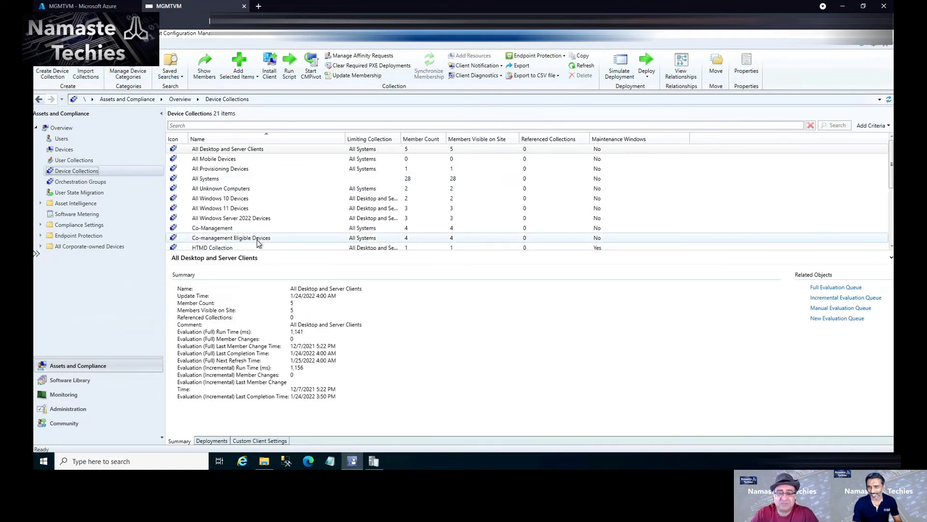
pyautogui.scroll(-2, 225, 231)
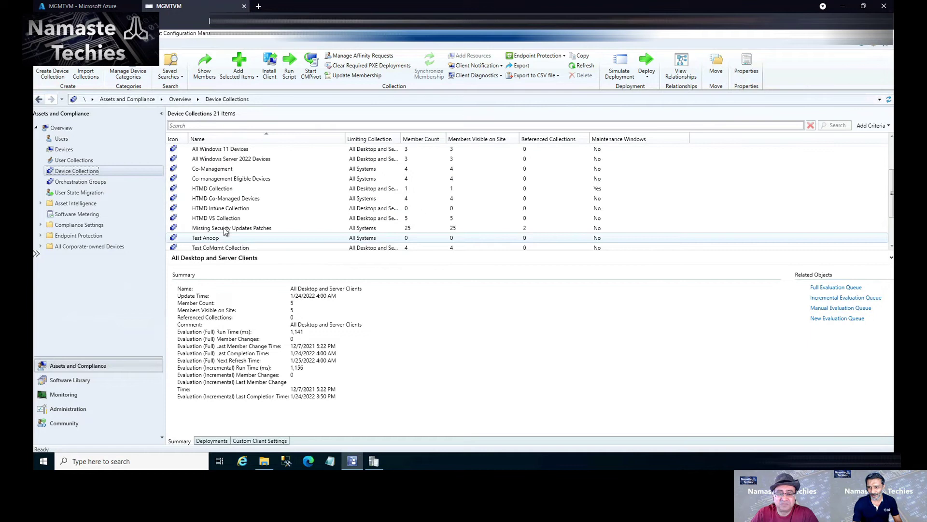
pyautogui.click(221, 193)
pyautogui.rightClick(220, 193)
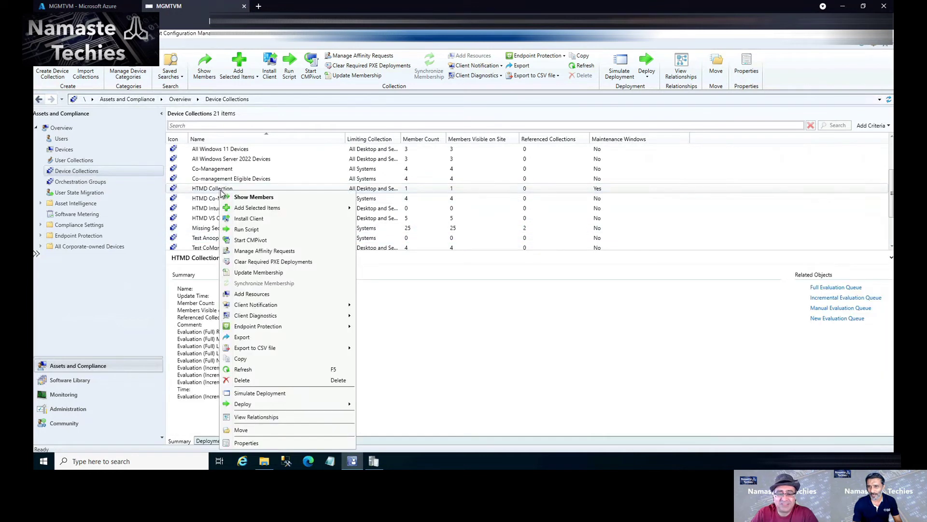
pyautogui.click(264, 443)
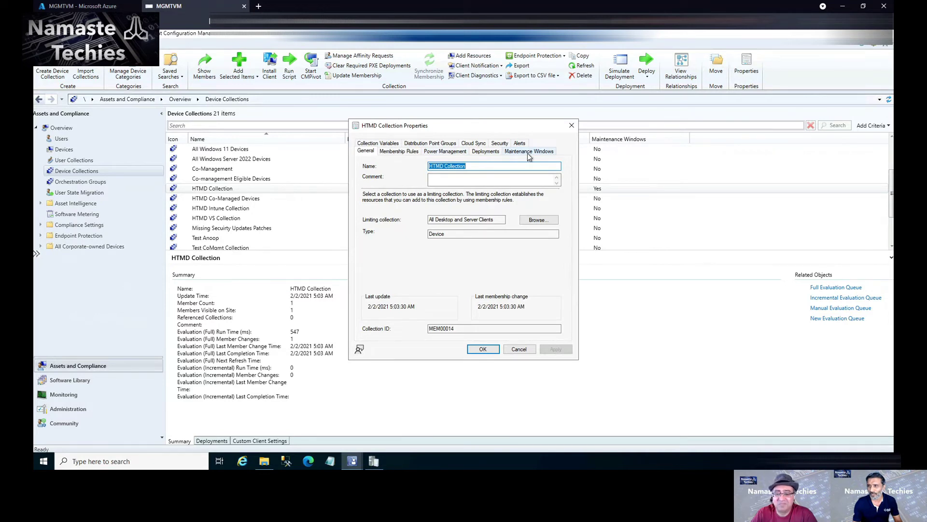
pyautogui.click(529, 151)
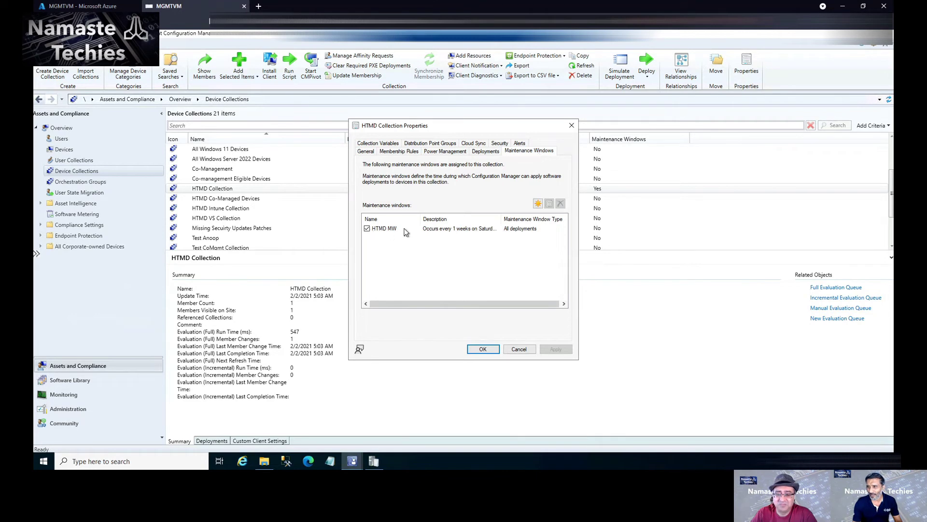
# Step: Inspect the HTMD MW maintenance window's schedule and the deployment types it can apply to, and close the collection properties without changes
pyautogui.click(389, 230)
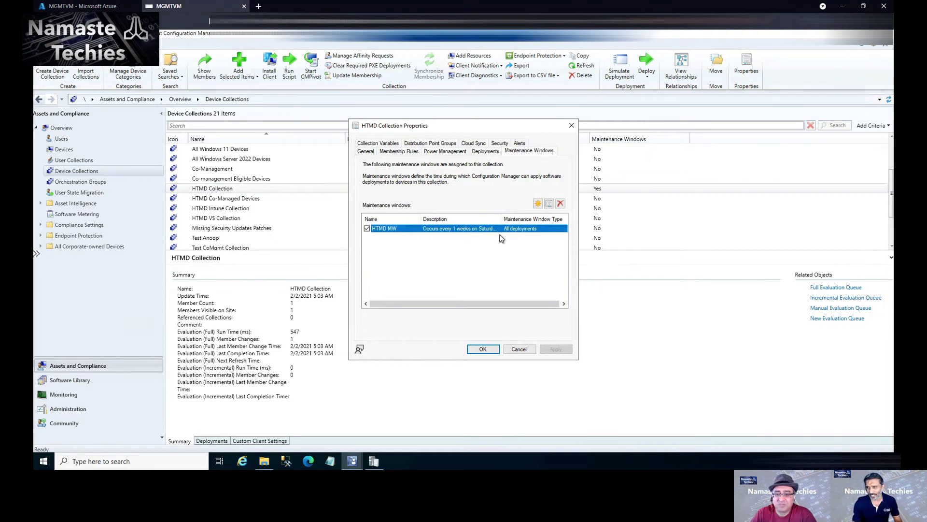
pyautogui.click(548, 204)
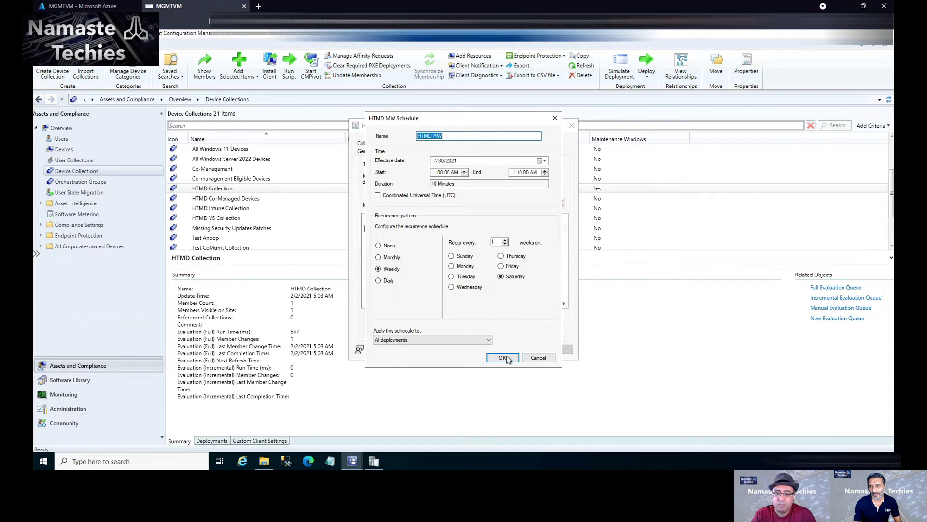
pyautogui.click(418, 339)
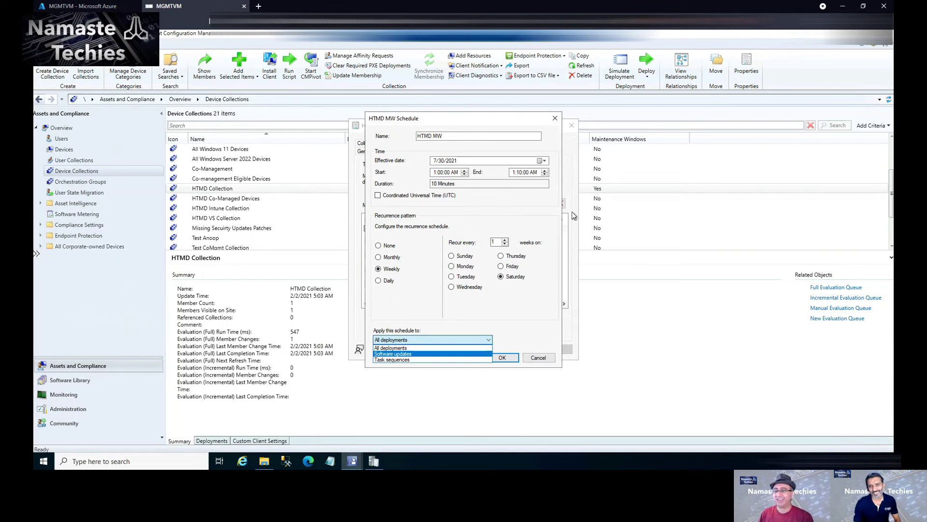
pyautogui.click(543, 363)
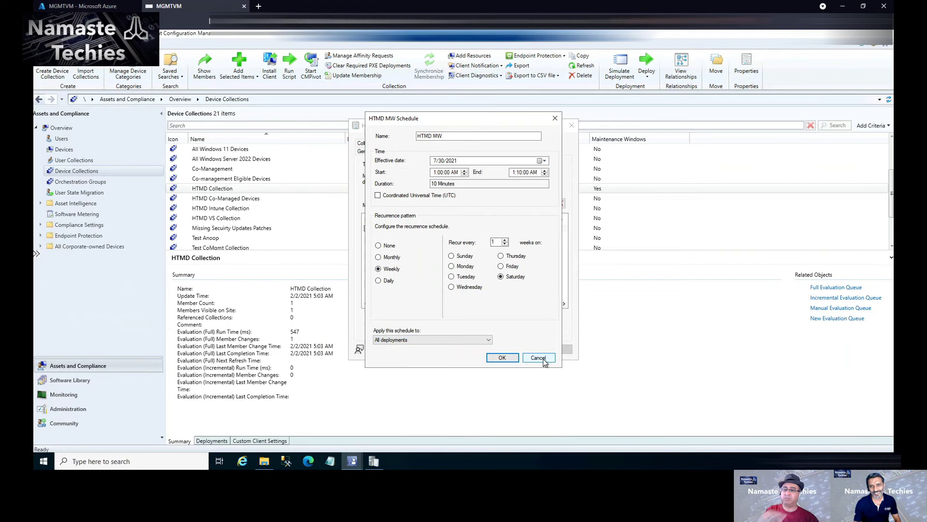
pyautogui.click(539, 358)
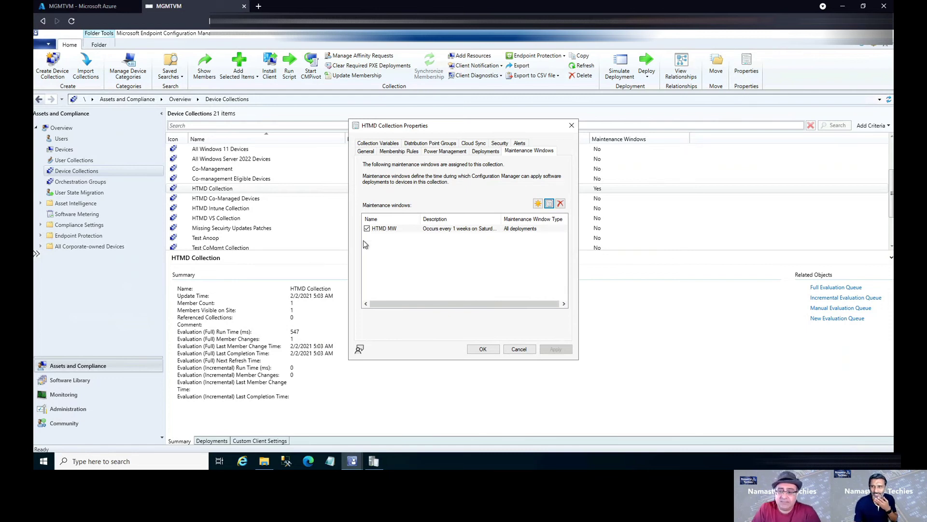
pyautogui.click(519, 349)
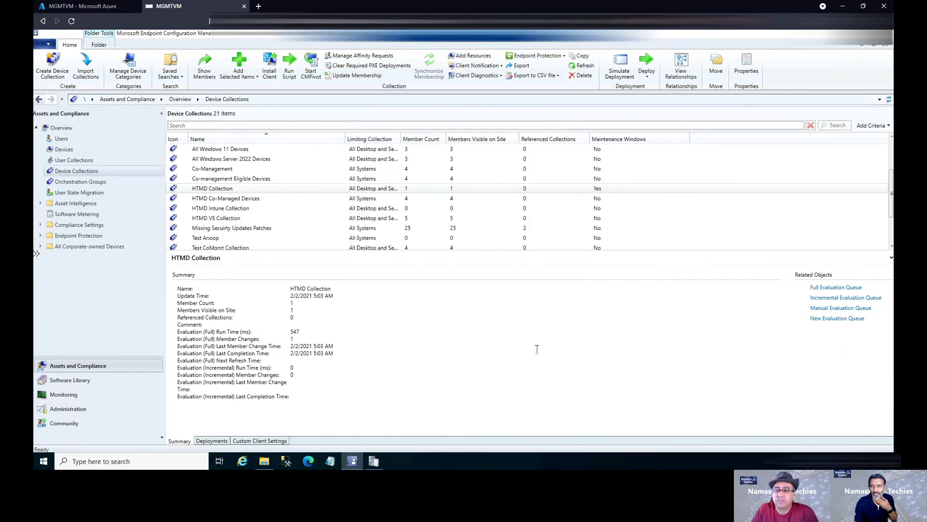
# Step: View the orchestration groups and the summary of the server patch 1 group
pyautogui.click(85, 181)
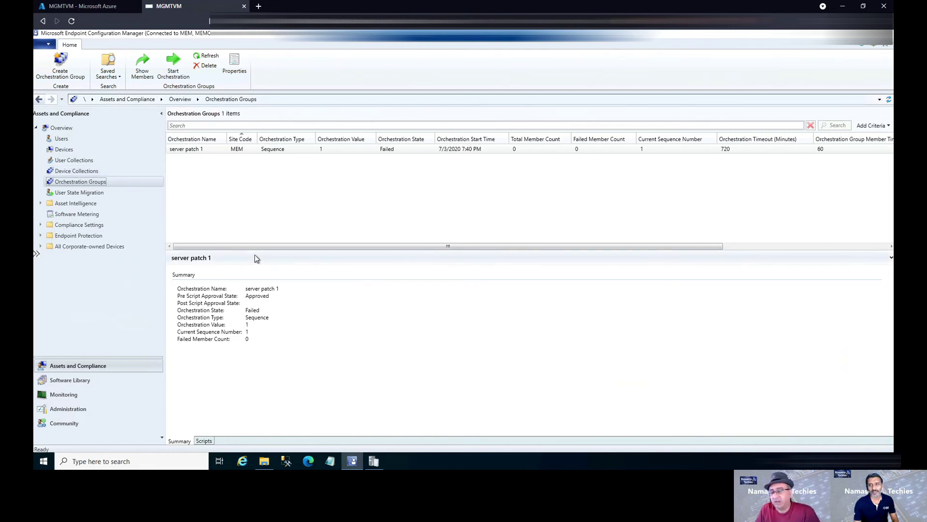
pyautogui.moveTo(256, 241); pyautogui.dragTo(256, 183)
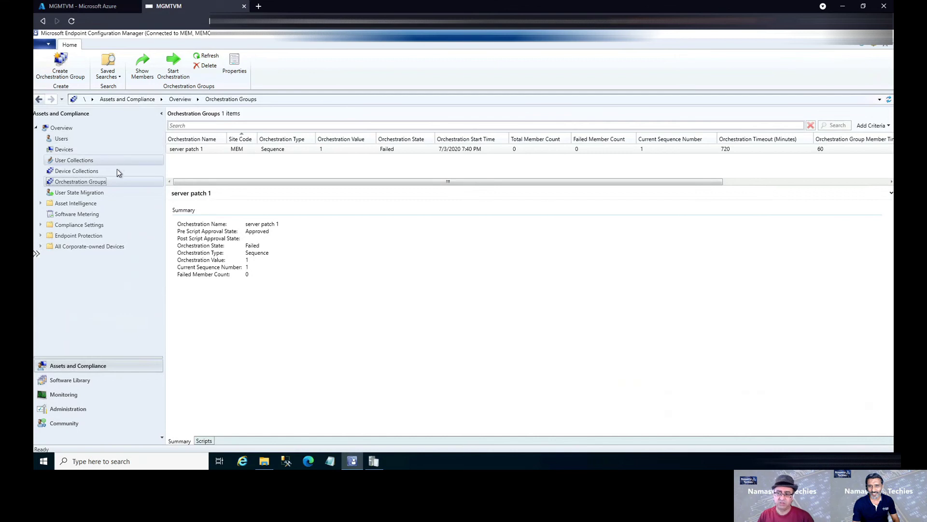
# Step: Switch to the Monitoring workspace and open Full Evaluation Status under Collection Evaluation
pyautogui.click(68, 397)
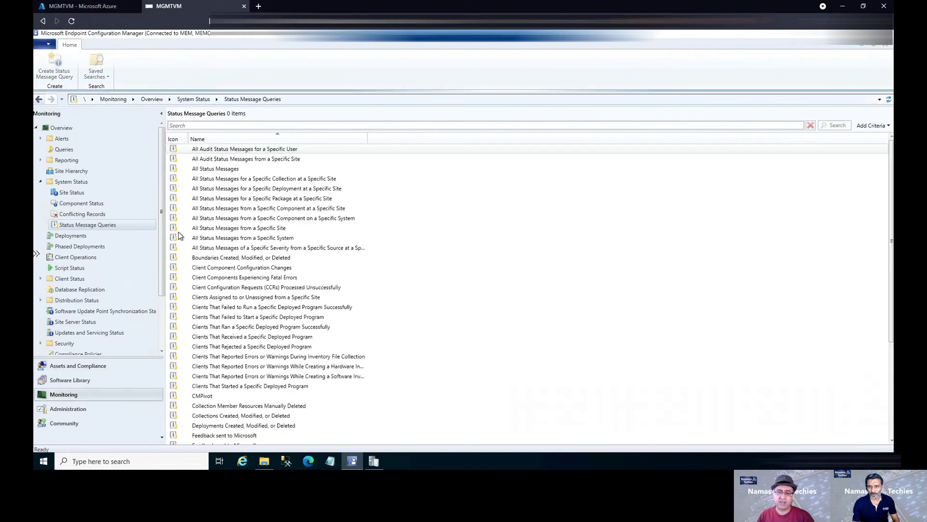
pyautogui.moveTo(162, 290)
pyautogui.mouseDown()
pyautogui.moveTo(164, 334)
pyautogui.moveTo(127, 366)
pyautogui.moveTo(56, 350)
pyautogui.mouseUp()
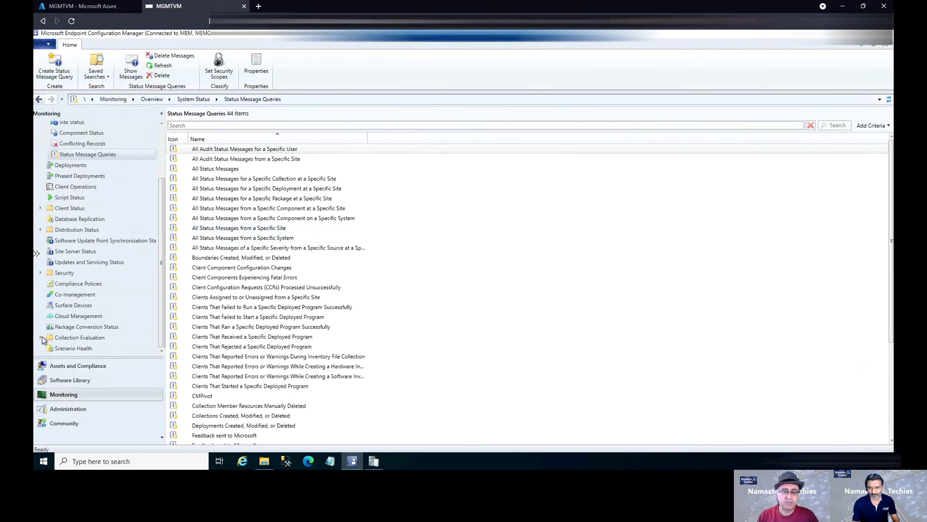
pyautogui.click(40, 337)
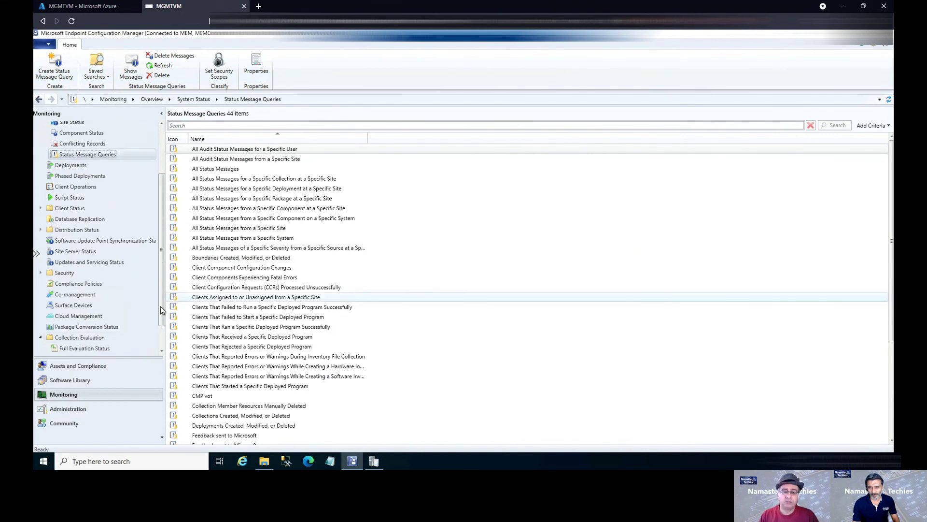
pyautogui.scroll(-1, 163, 315)
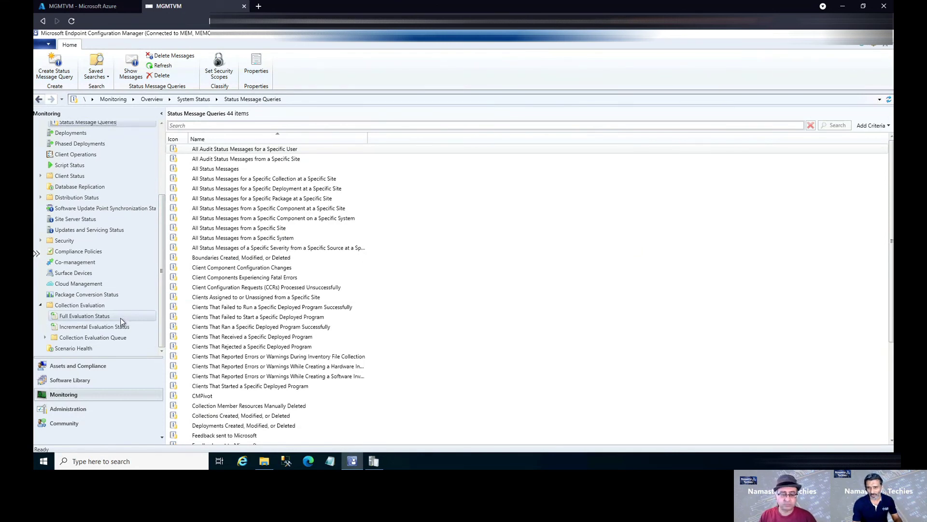
pyautogui.moveTo(105, 319)
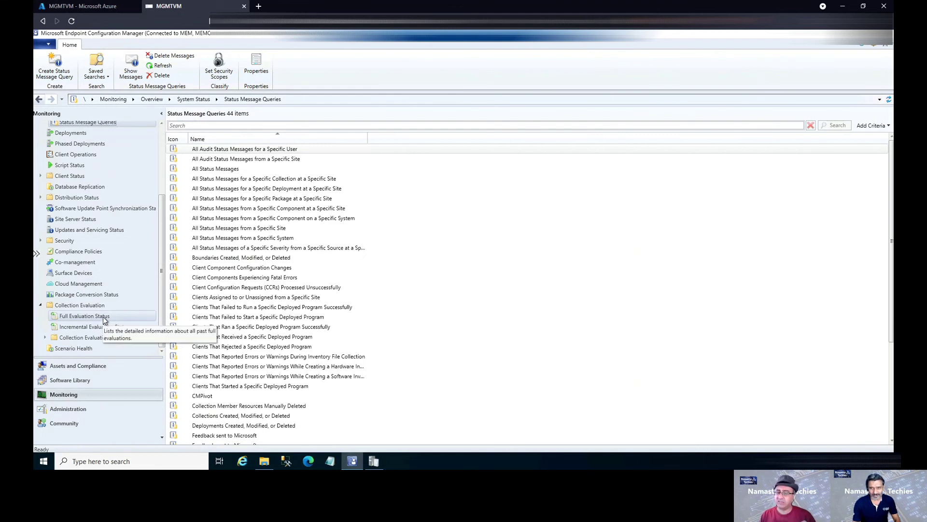
pyautogui.click(104, 320)
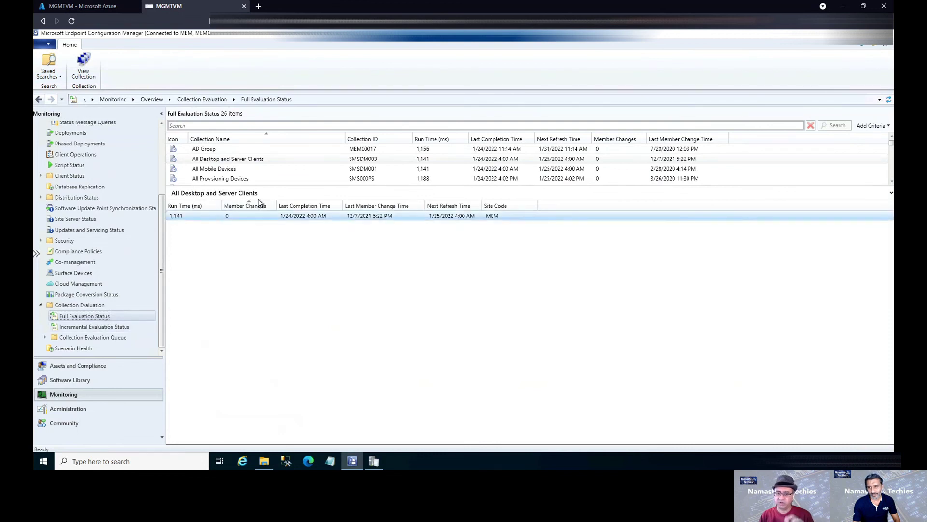
# Step: Review the collections' full evaluation times, including HTMD Intune Collection, and compare them with the Incremental Evaluation Status list
pyautogui.moveTo(263, 185); pyautogui.dragTo(265, 272)
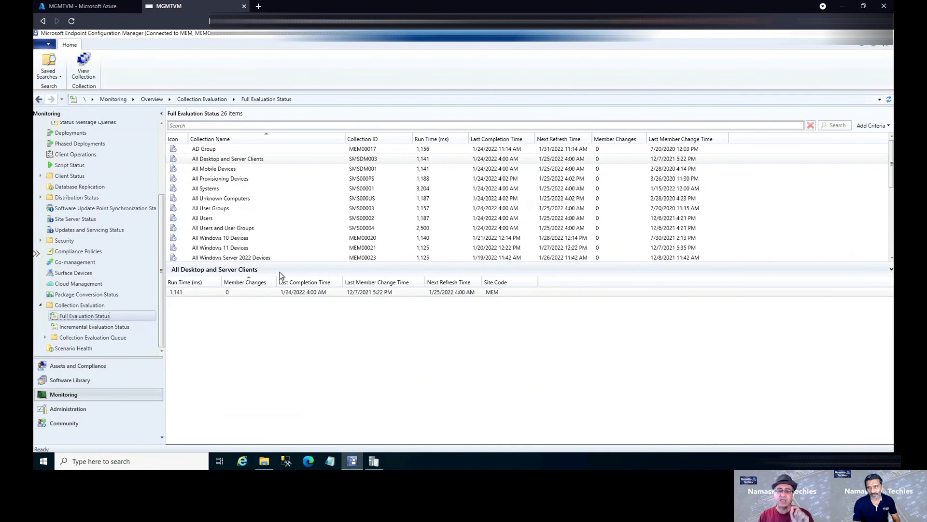
pyautogui.moveTo(279, 262); pyautogui.dragTo(277, 341)
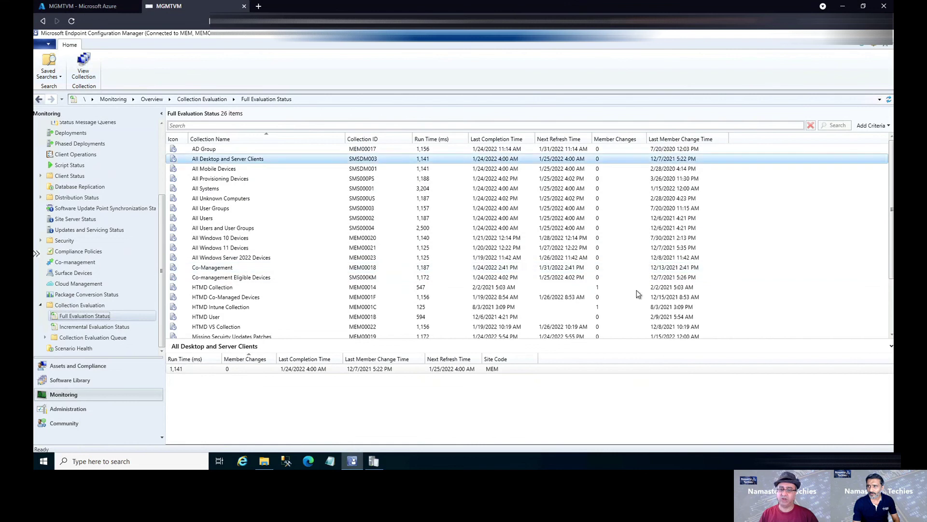
pyautogui.click(587, 309)
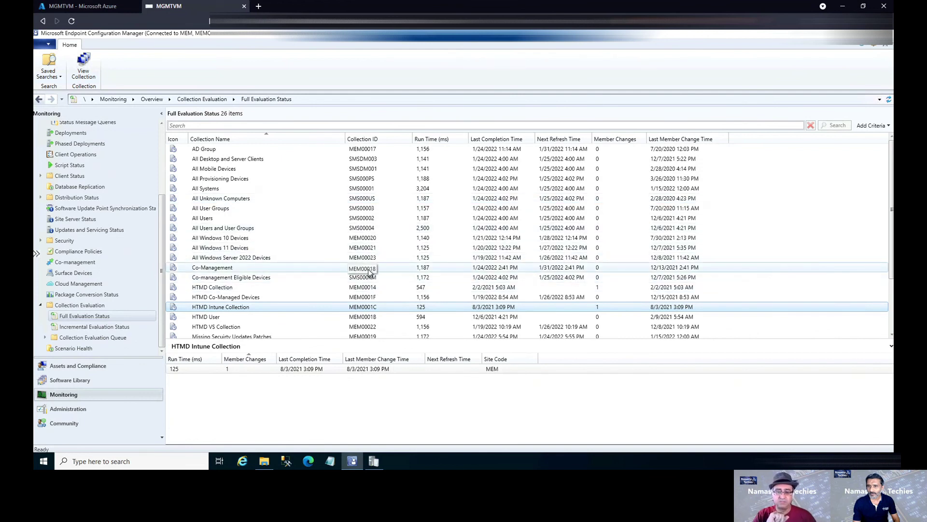
pyautogui.click(113, 328)
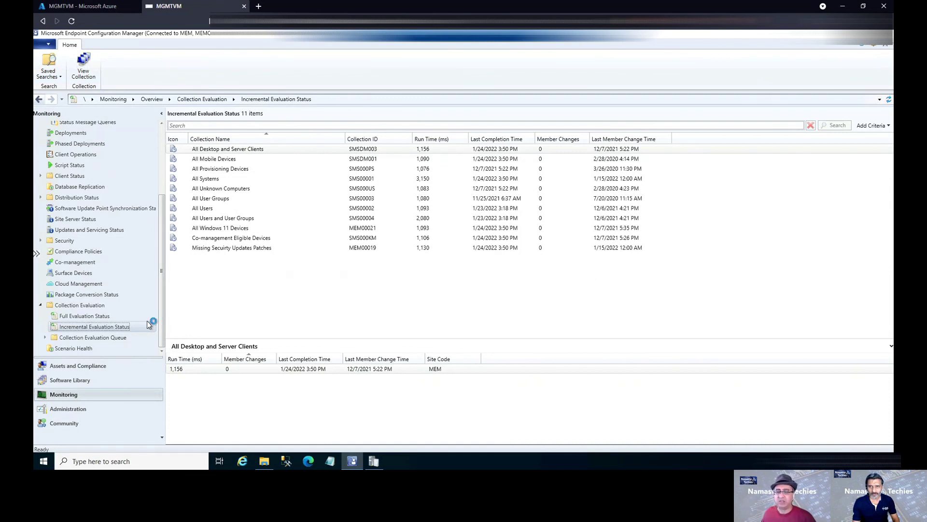
pyautogui.click(121, 319)
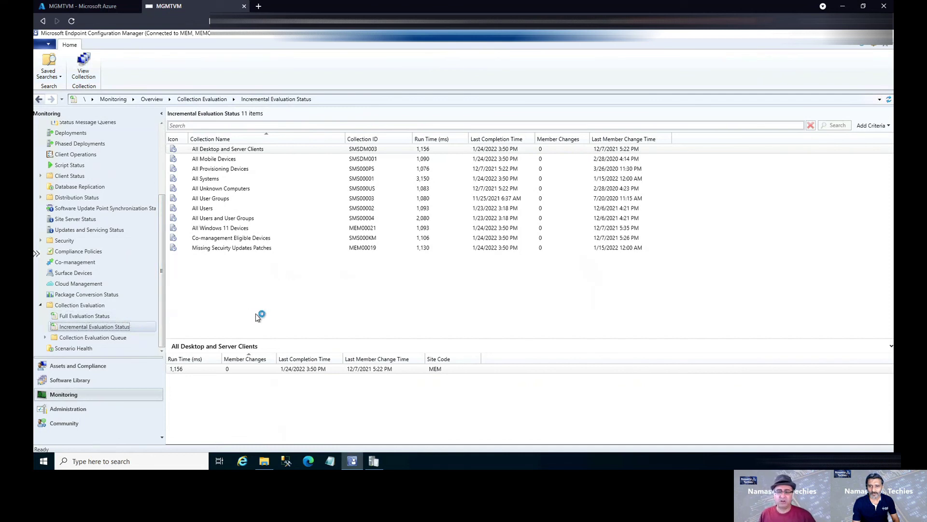
# Step: Check the full, incremental, manual and new collection evaluation queues, and return to the Full Evaluation Queue
pyautogui.click(44, 337)
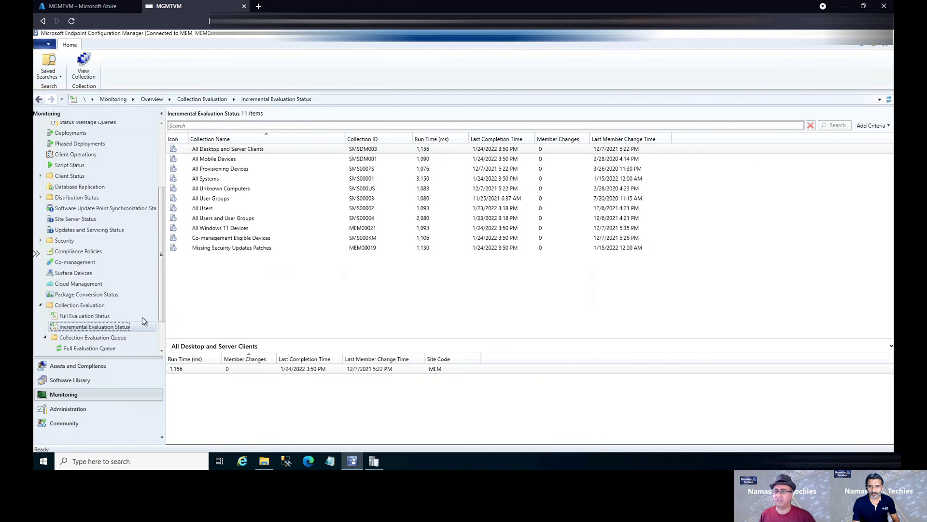
pyautogui.moveTo(164, 308); pyautogui.dragTo(164, 342)
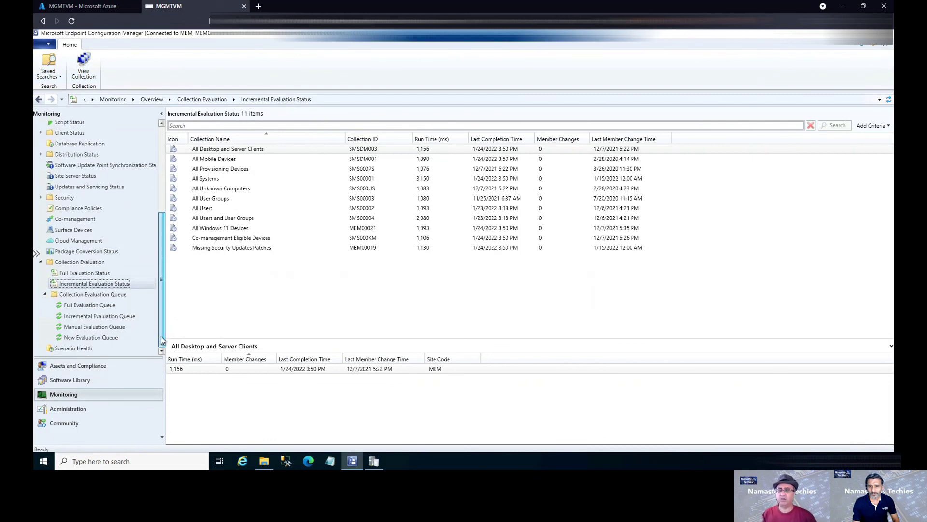
pyautogui.click(90, 309)
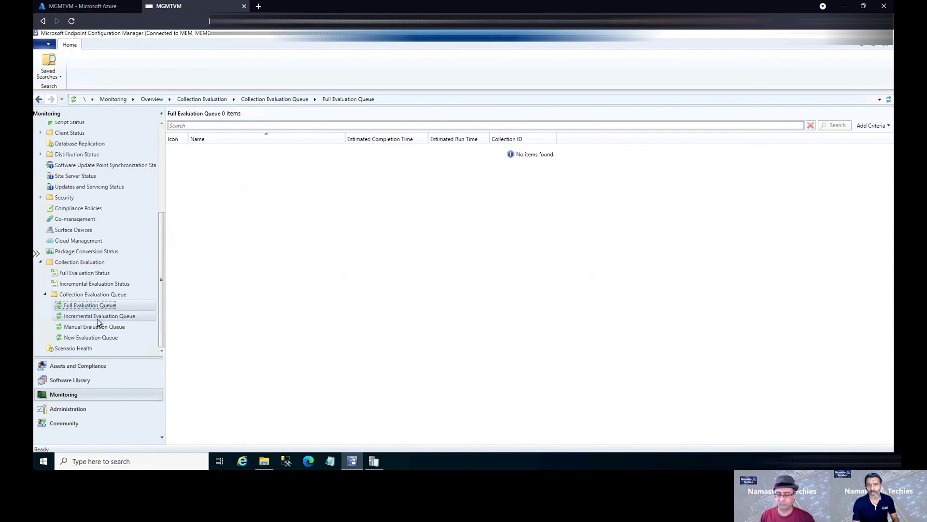
pyautogui.click(98, 317)
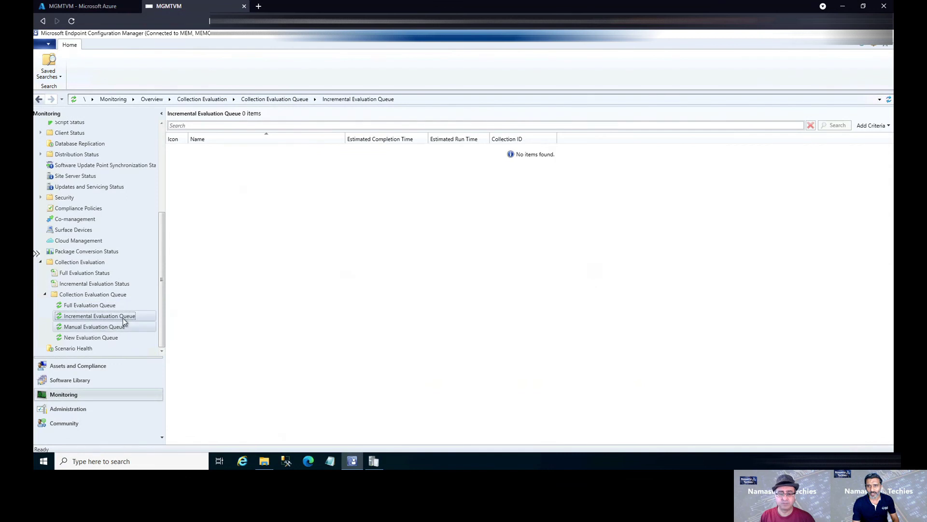
pyautogui.click(108, 329)
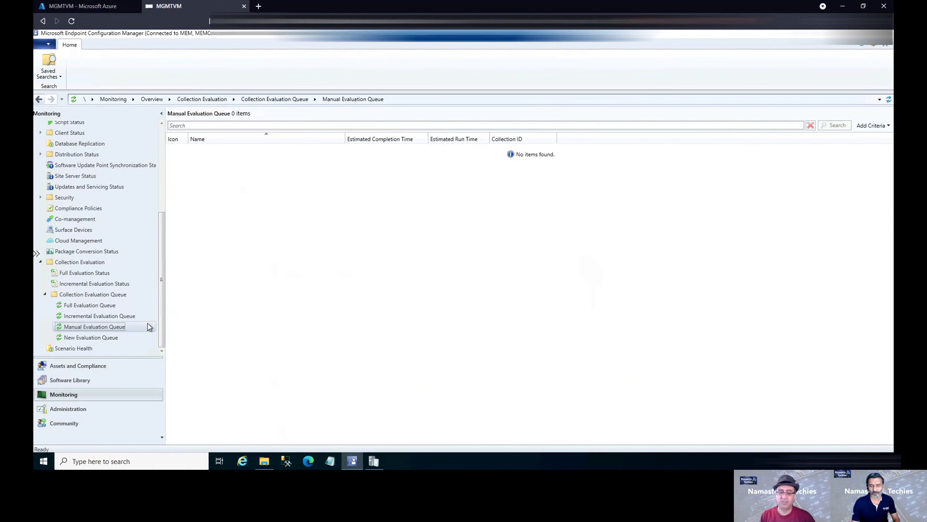
pyautogui.click(109, 340)
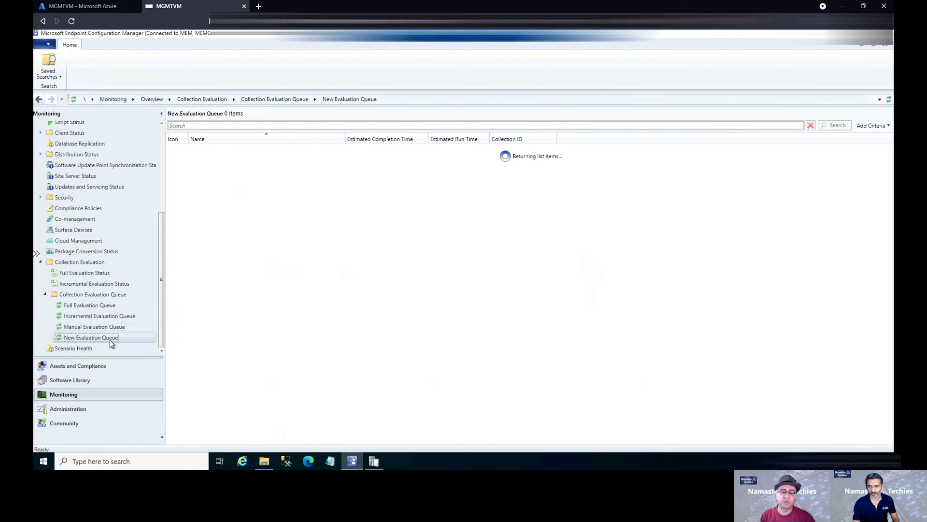
pyautogui.click(103, 306)
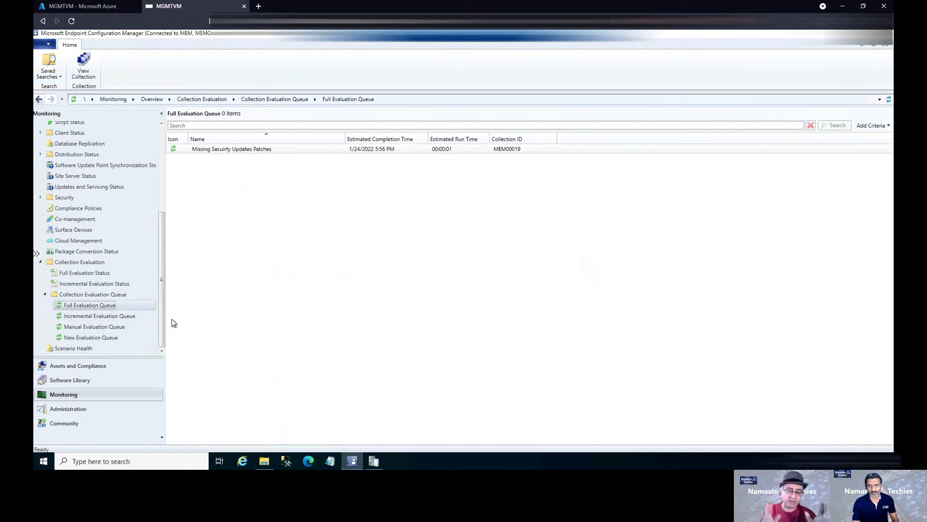